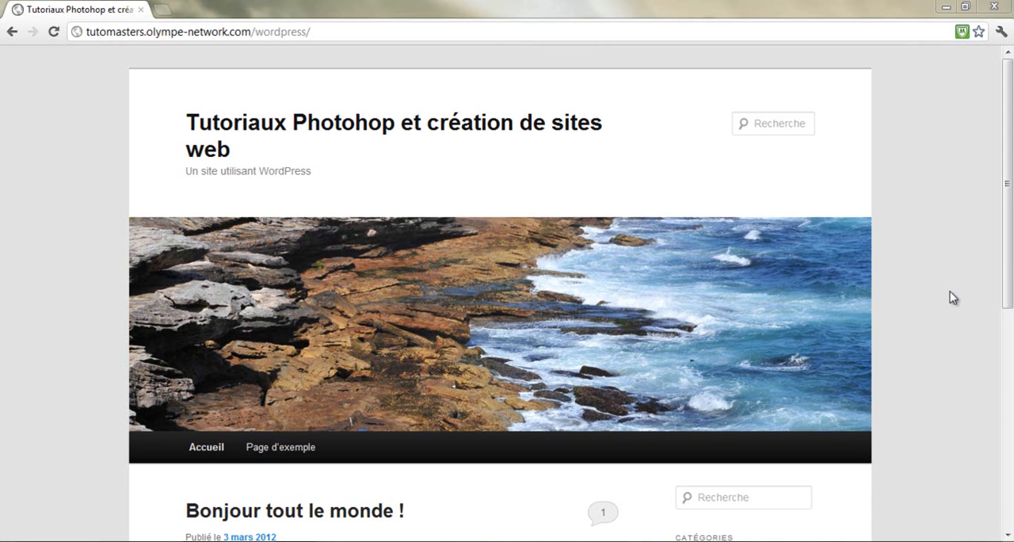
Open the site's administration login by adding wp-admin to the end of the site address
scroll(952, 297, "down", 5)
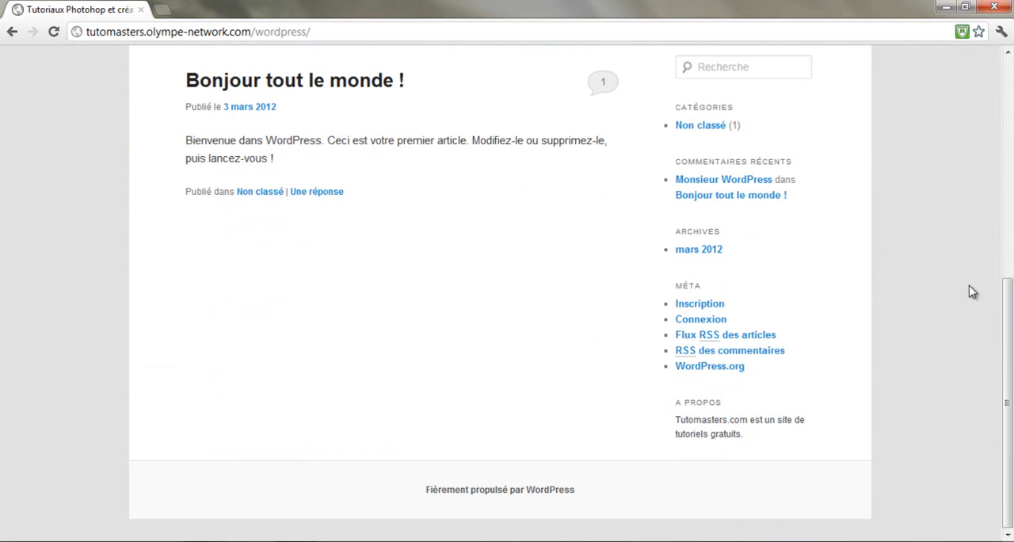
scroll(973, 292, "up", 4)
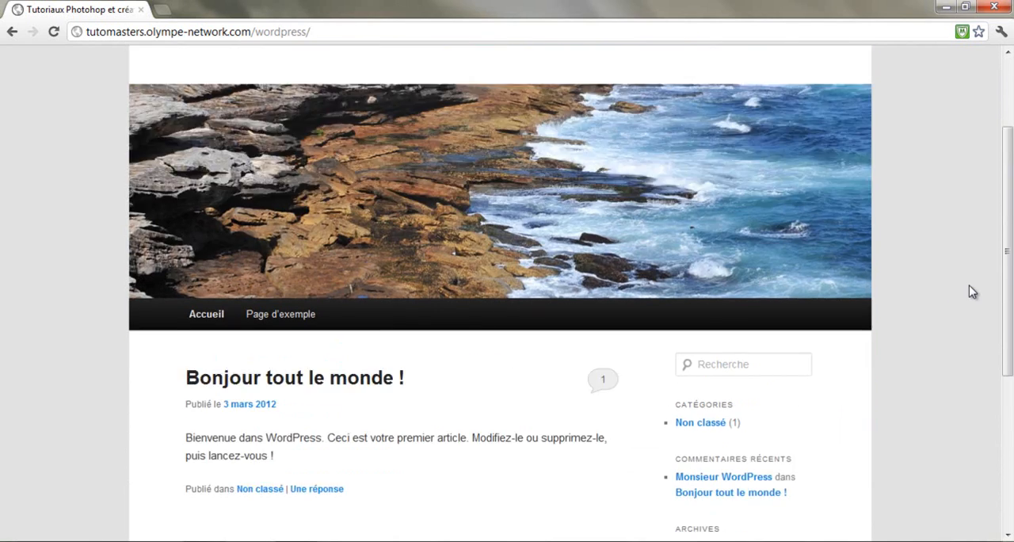
scroll(973, 292, "up", 2)
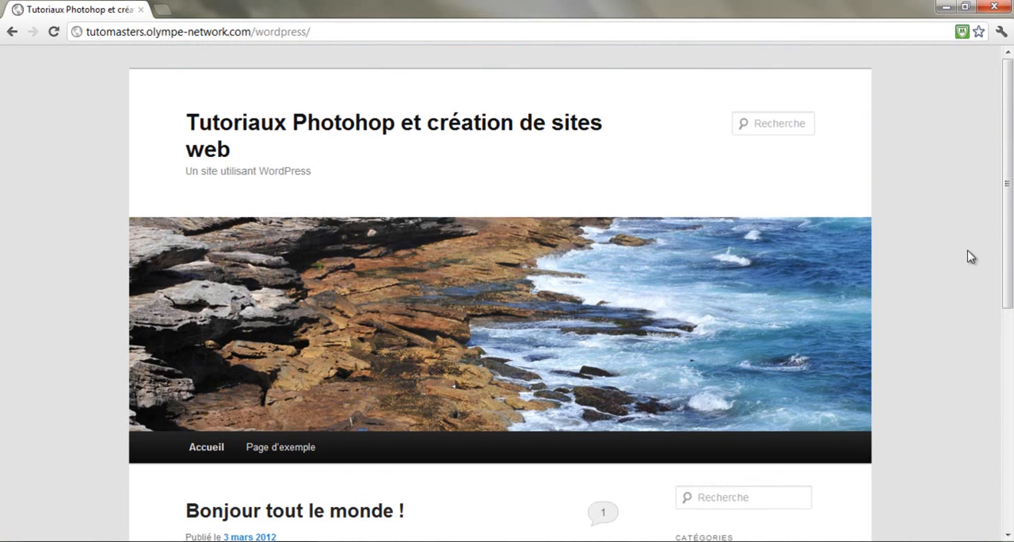
left_click(341, 33)
left_click(360, 32)
type("wp-admi")
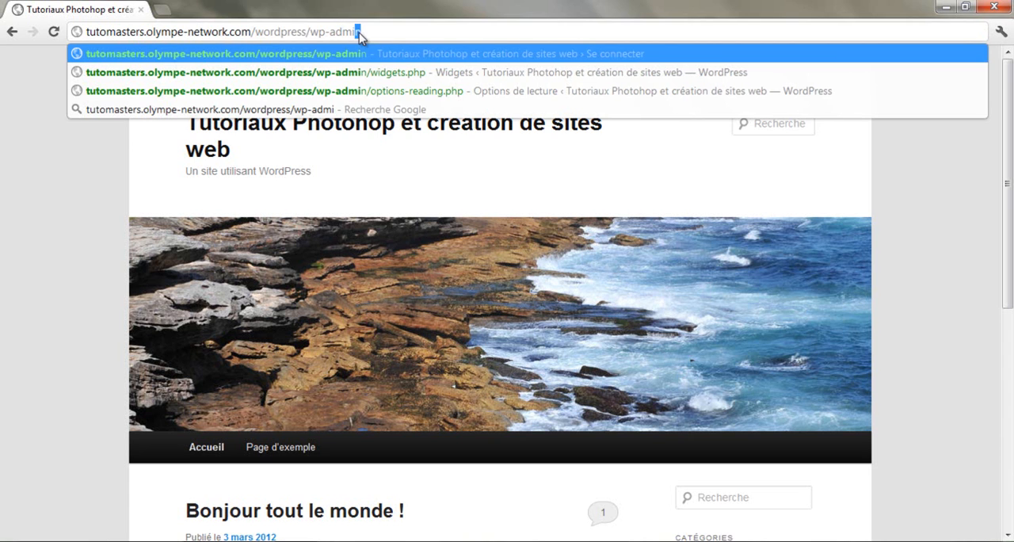
type("n")
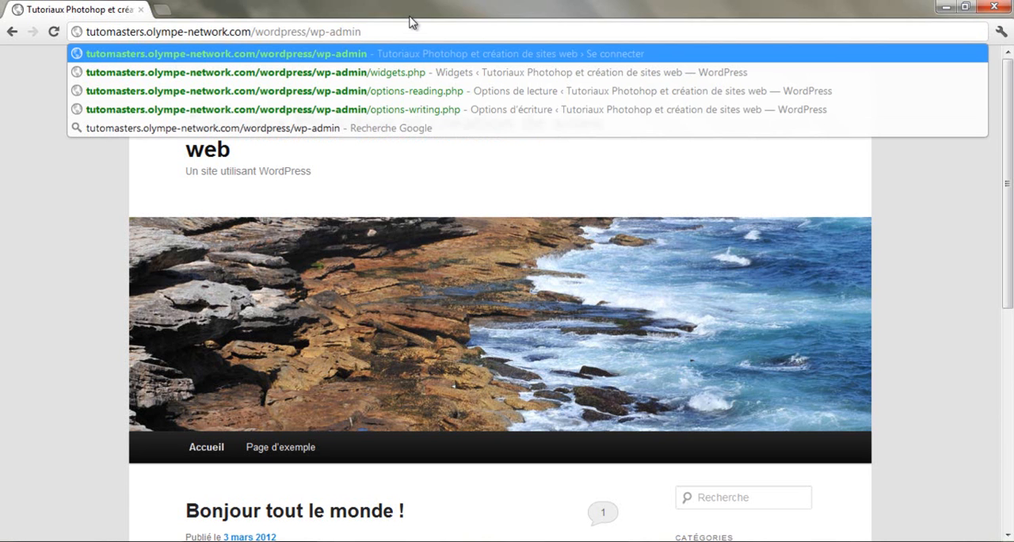
key("Return")
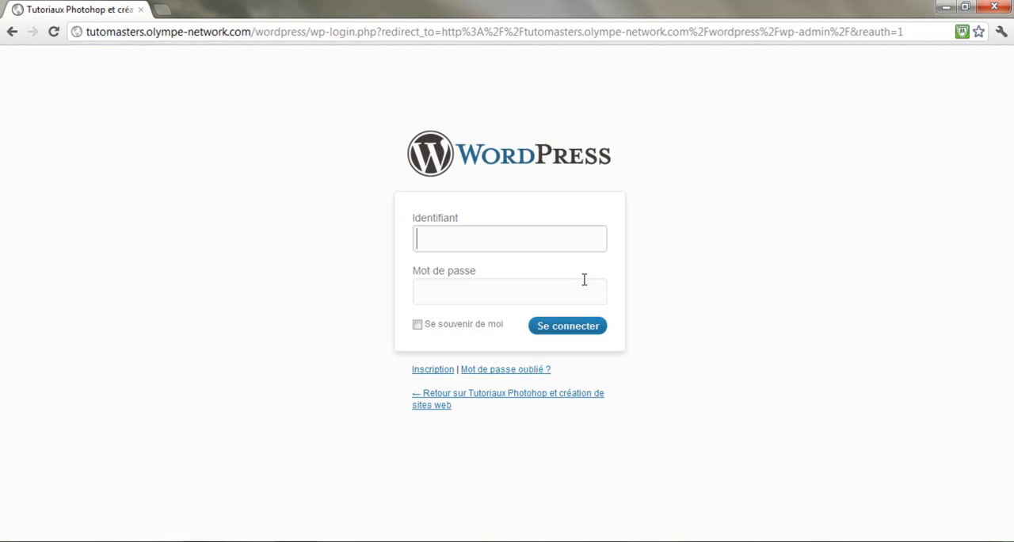
Log in to the site administration with the account's username and password, re-entering the password on the second attempt
type("tutoriel")
key("Tab")
type("••••••••••")
key("Return")
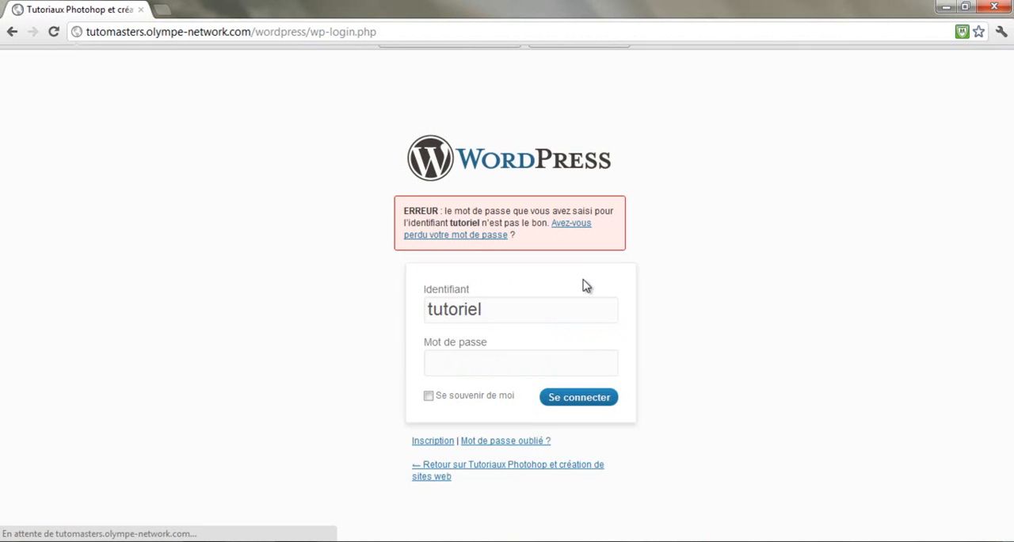
type("••••••••••")
key("Return")
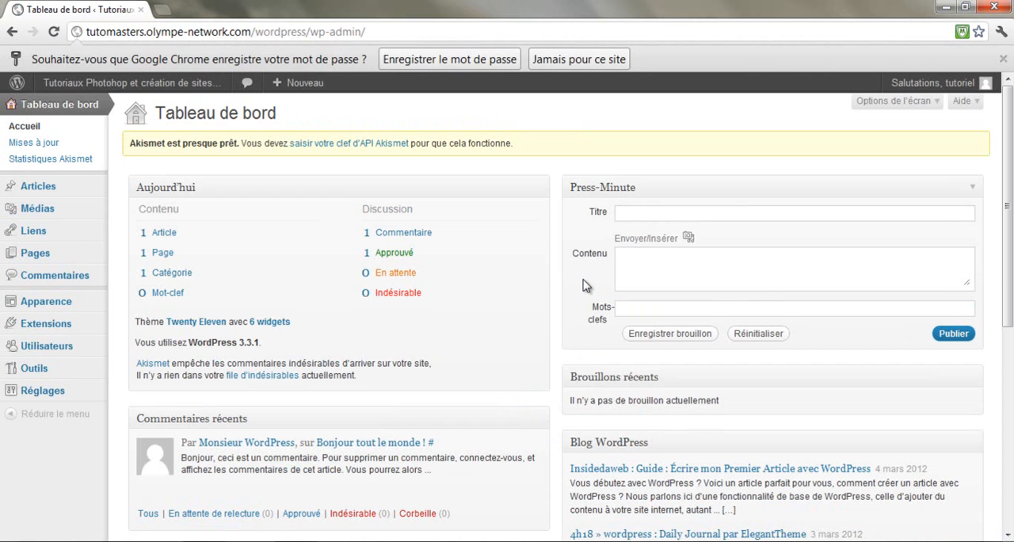
Examine the dashboard's blocks, from Aujourd'hui and Press-Minute to recent comments, incoming links, Extensions and WordPress news
mouse_move(433, 454)
scroll(512, 204, "down", 3)
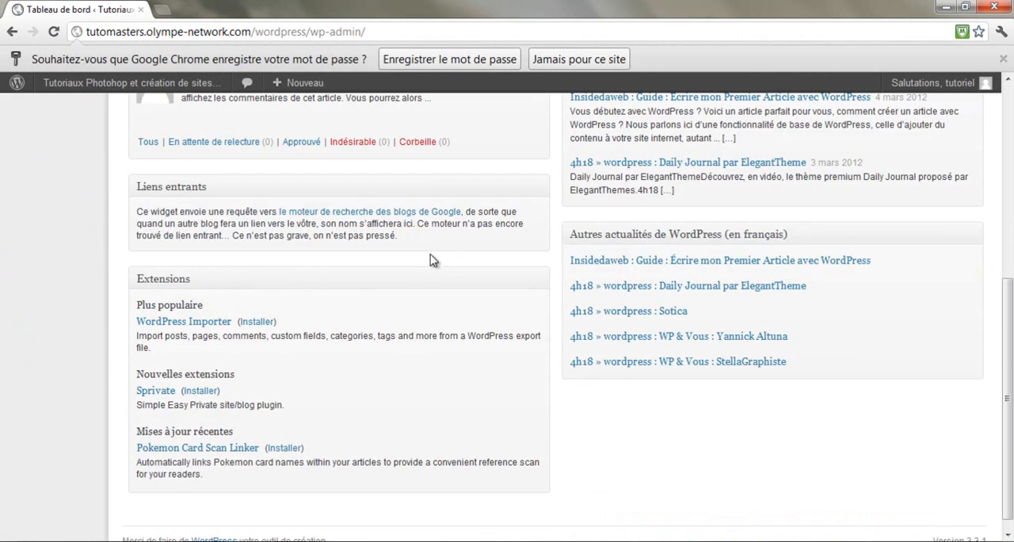
scroll(434, 260, "up", 3)
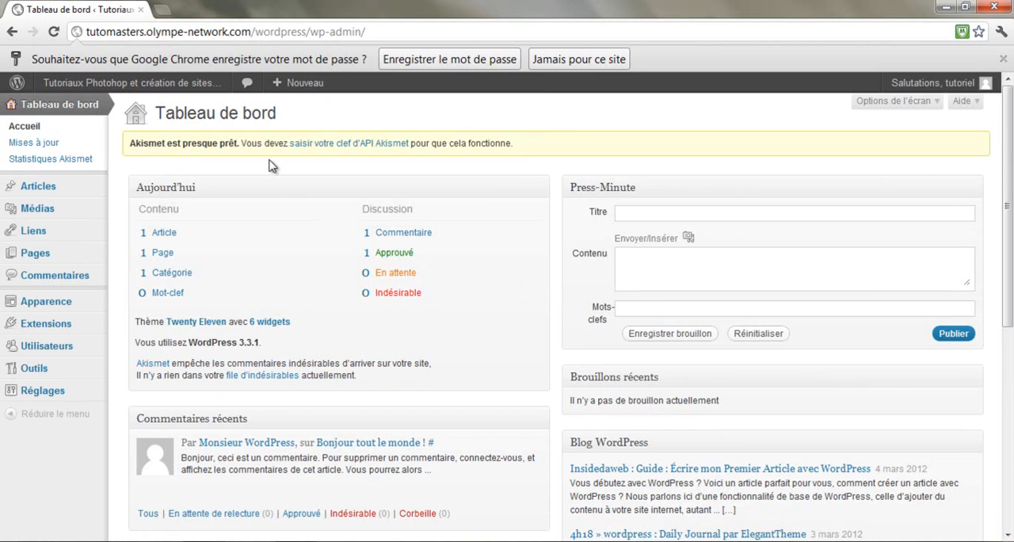
scroll(268, 165, "down", 1)
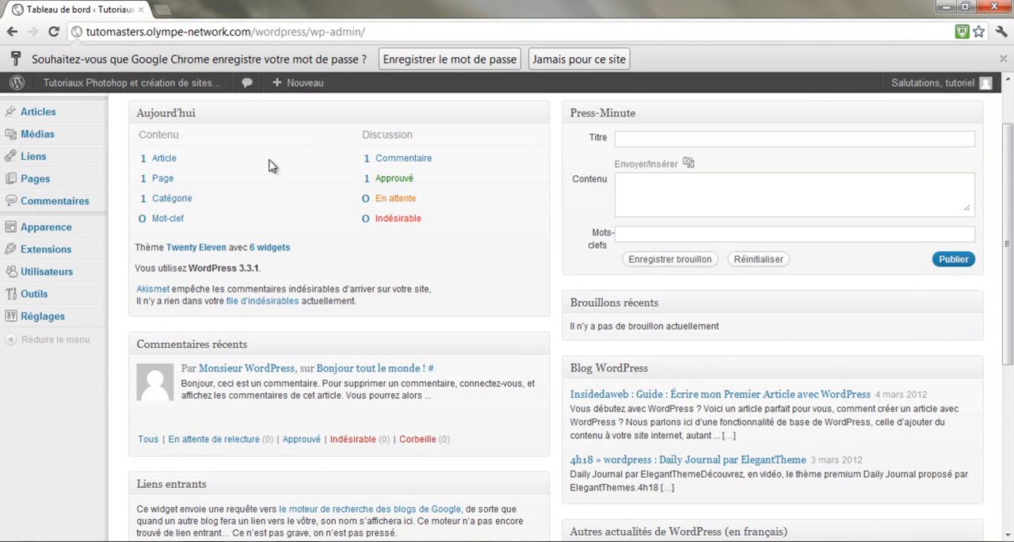
scroll(269, 165, "up", 1)
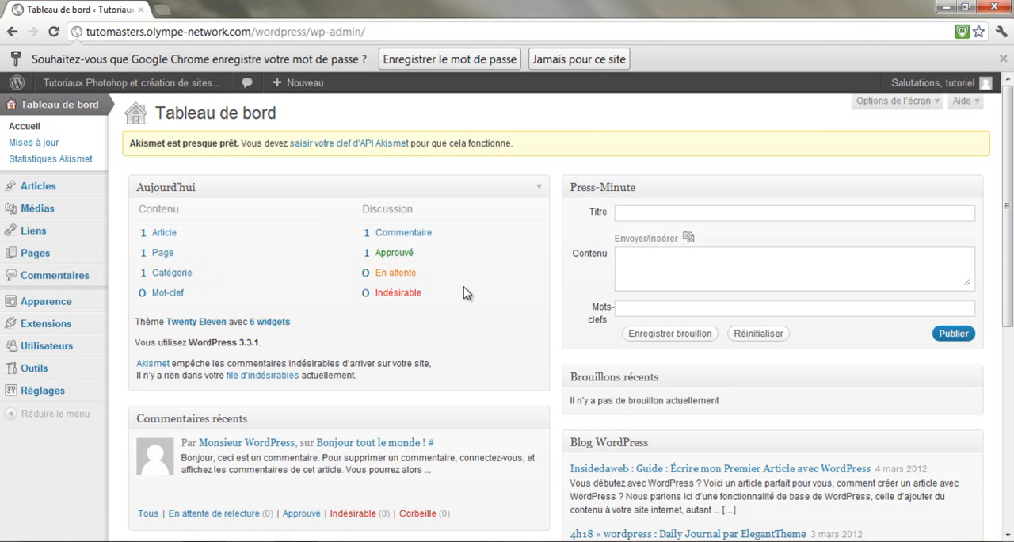
scroll(289, 293, "down", 1)
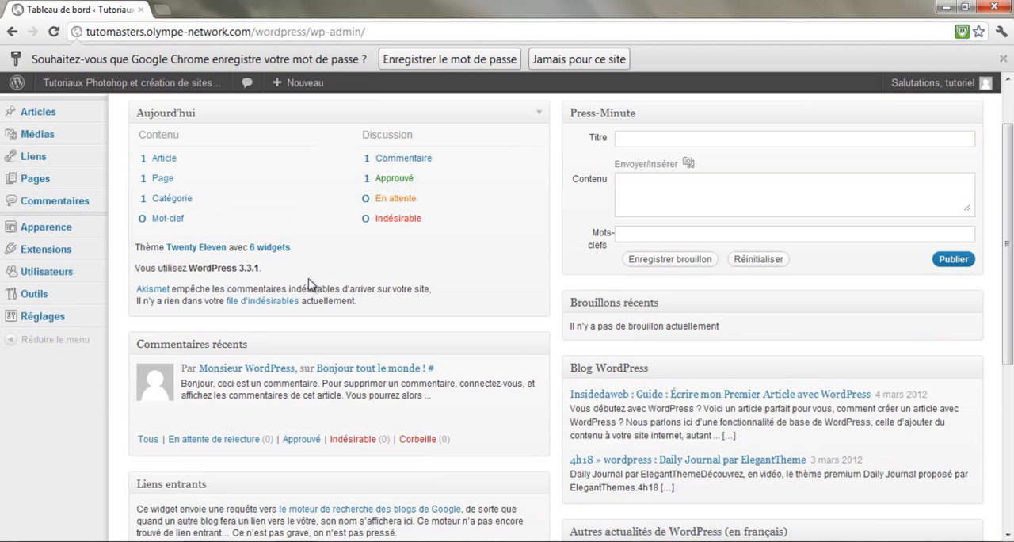
scroll(311, 286, "down", 1)
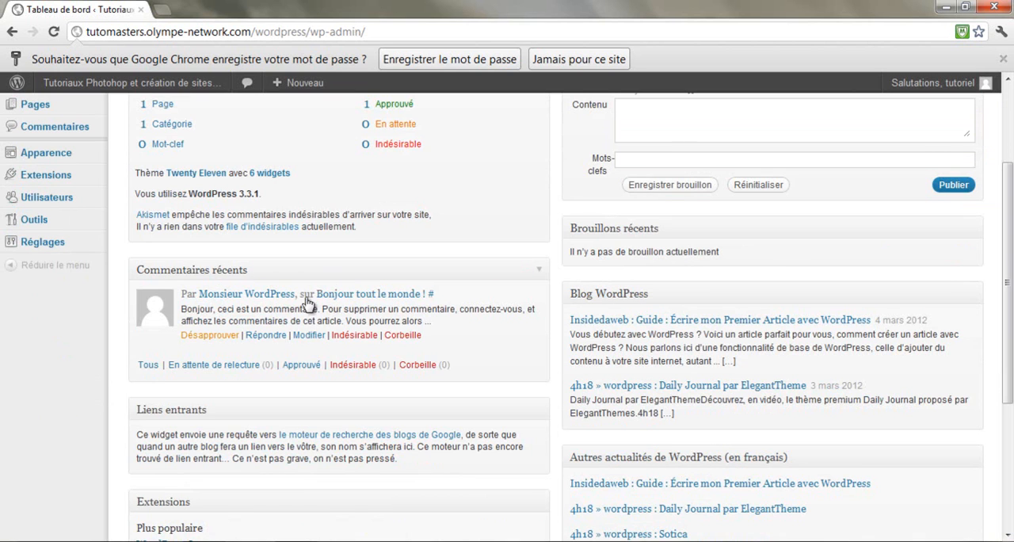
scroll(209, 265, "down", 3)
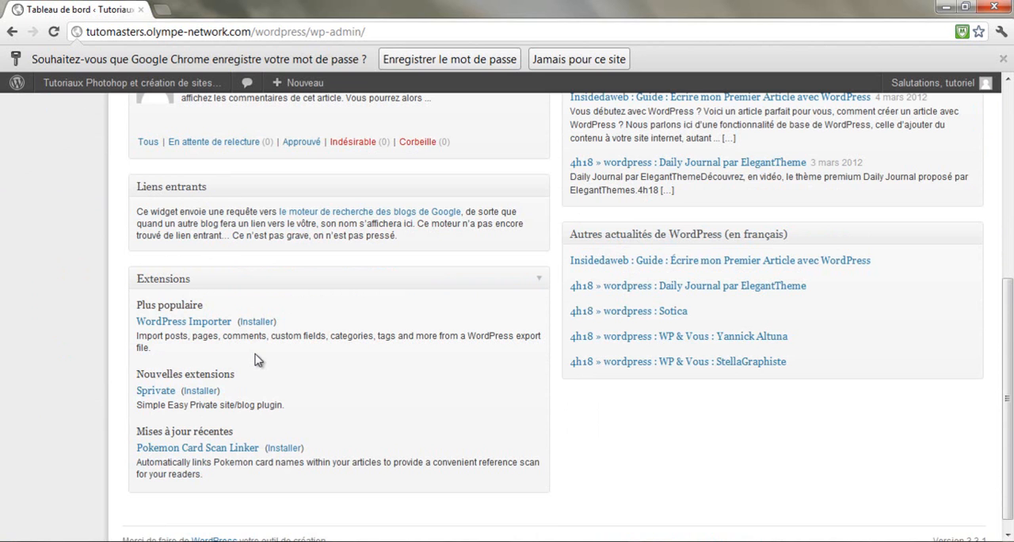
scroll(356, 366, "up", 4)
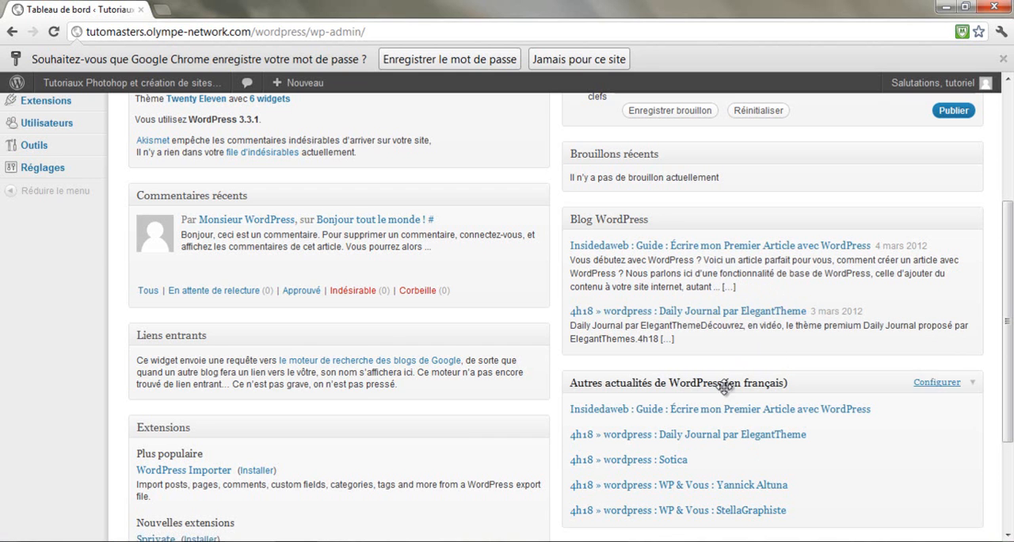
scroll(803, 448, "up", 3)
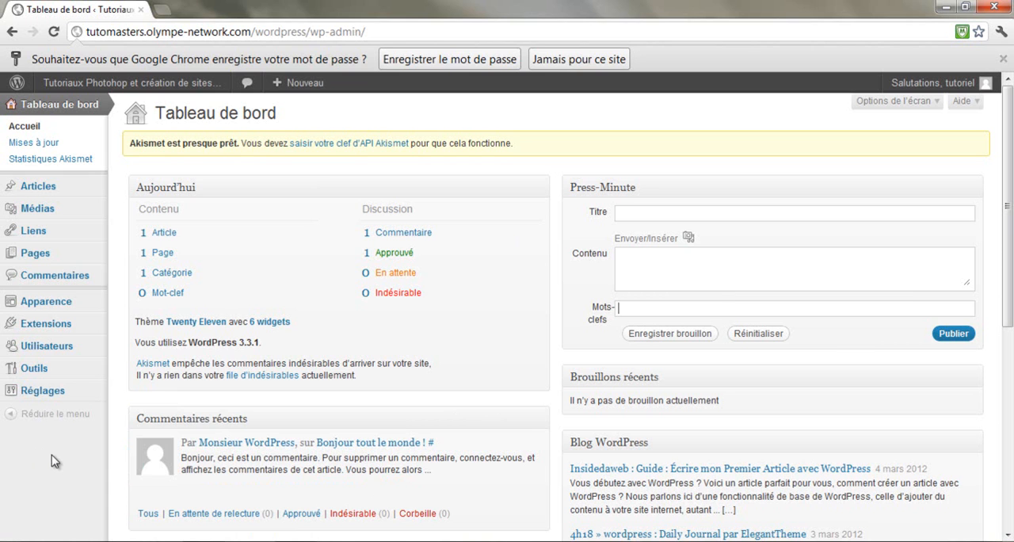
Open the general settings under Réglages and examine the site title and the two web address fields
mouse_move(42, 394)
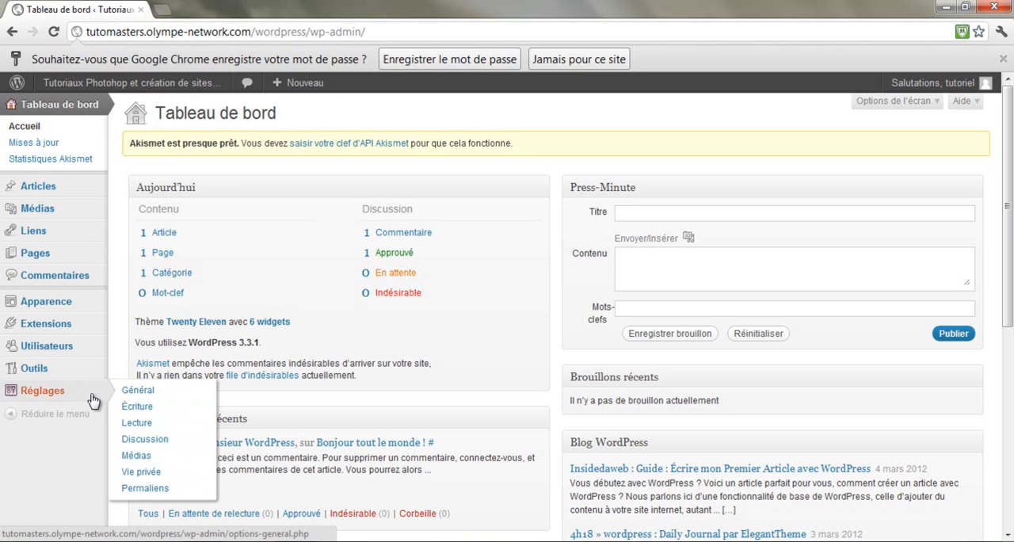
left_click(39, 400)
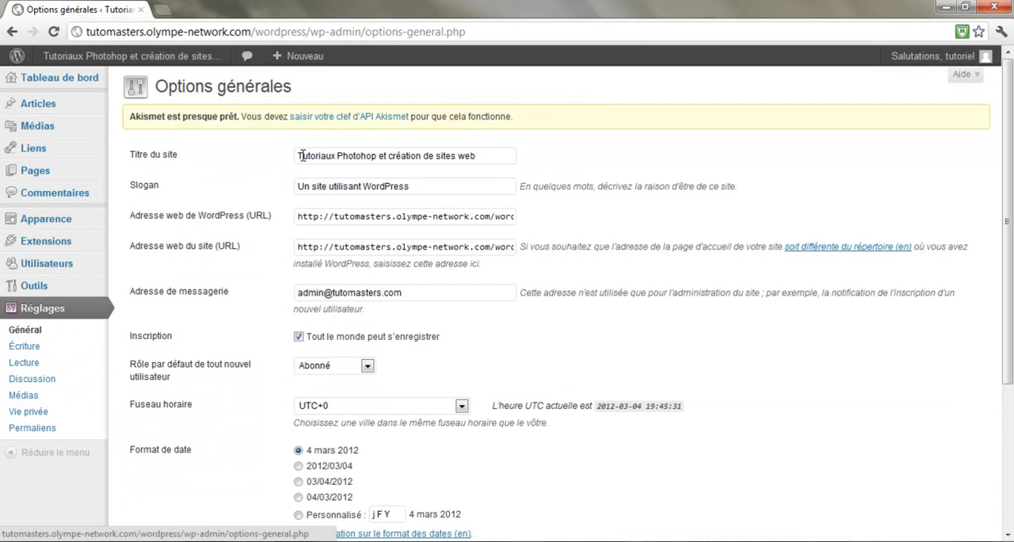
left_click_drag(299, 155, 493, 155)
left_click(500, 157)
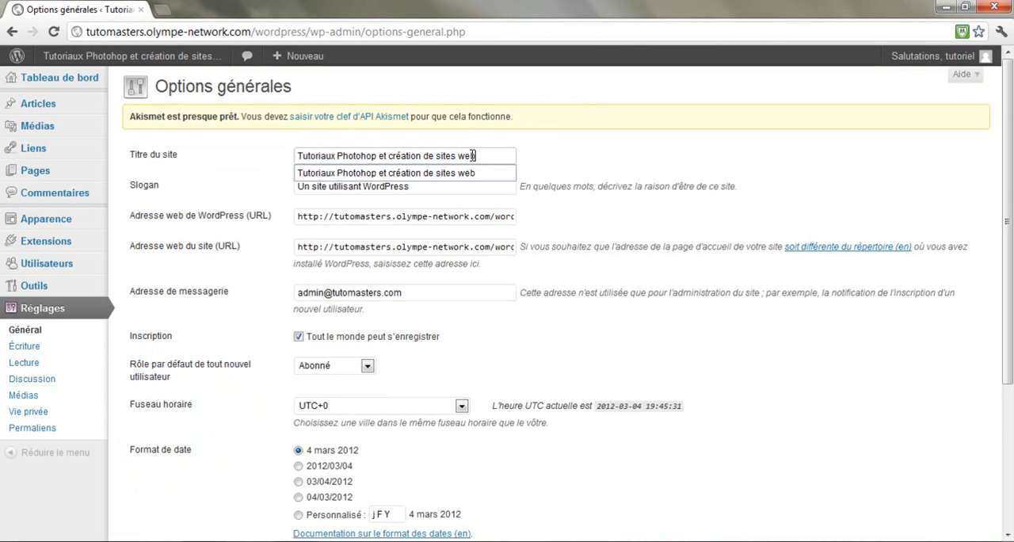
left_click(187, 201)
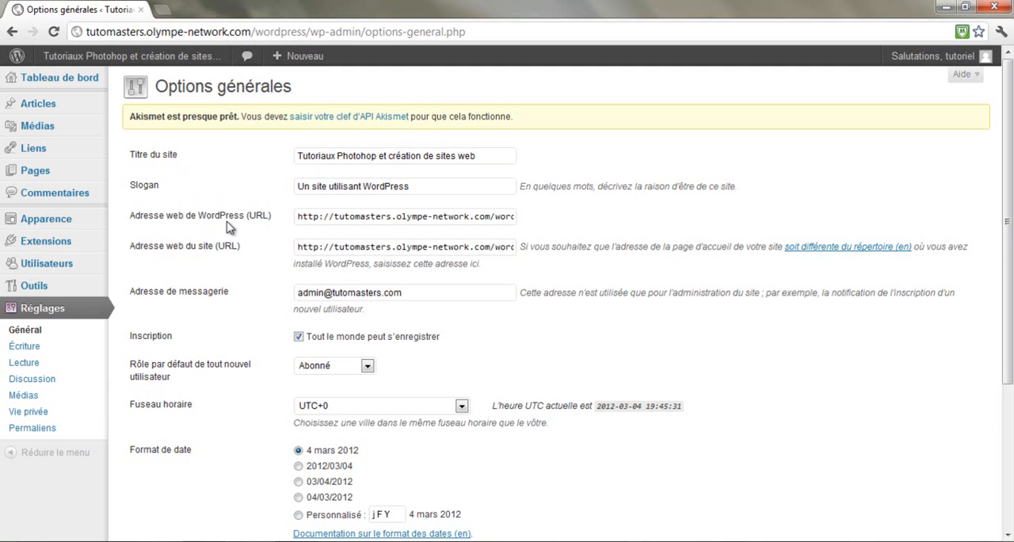
left_click_drag(322, 216, 415, 235)
left_click_drag(347, 251, 555, 244)
left_click(393, 216)
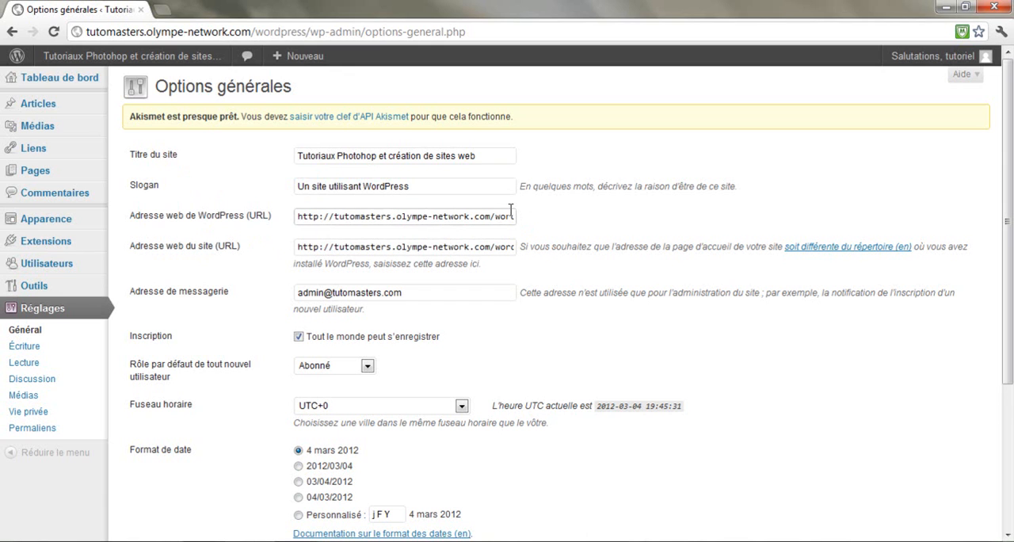
left_click(561, 223)
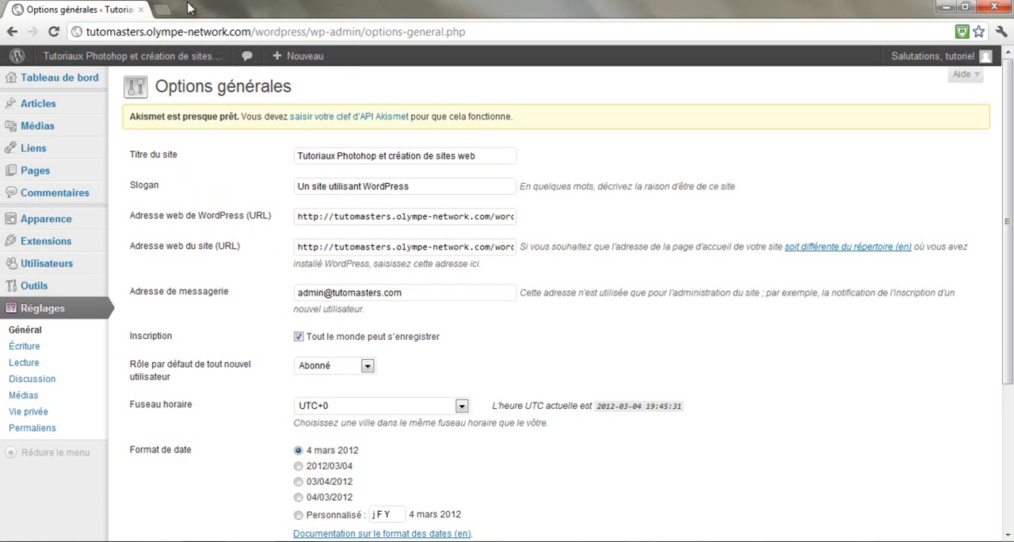
Open the public site in a new browser tab and switch to it
mouse_move(146, 57)
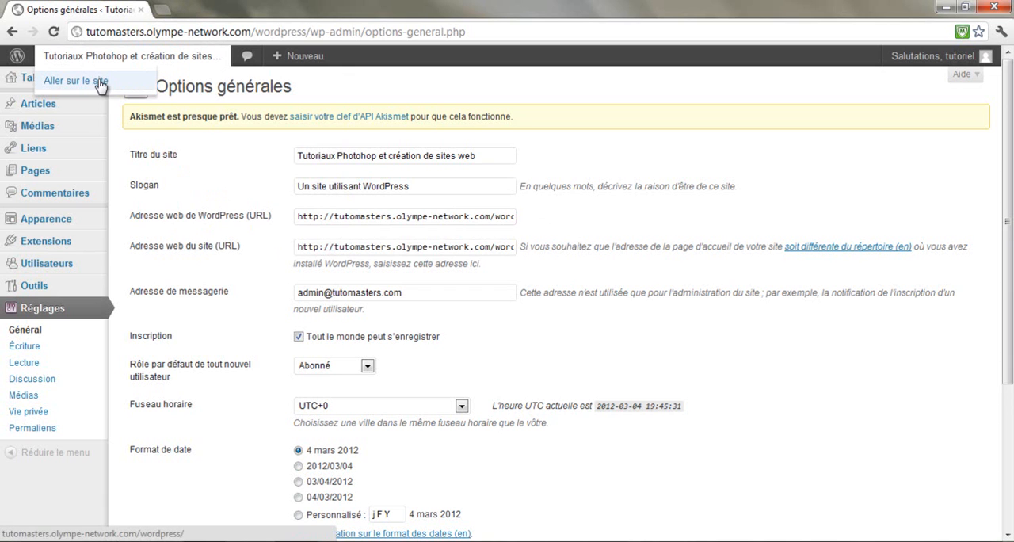
right_click(101, 85)
left_click(131, 92)
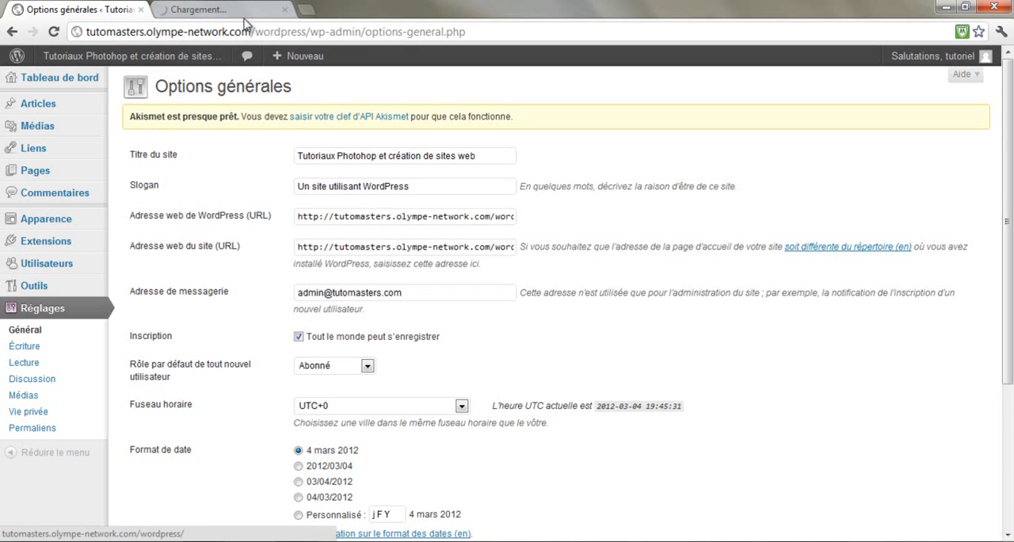
left_click(202, 9)
left_click(87, 11)
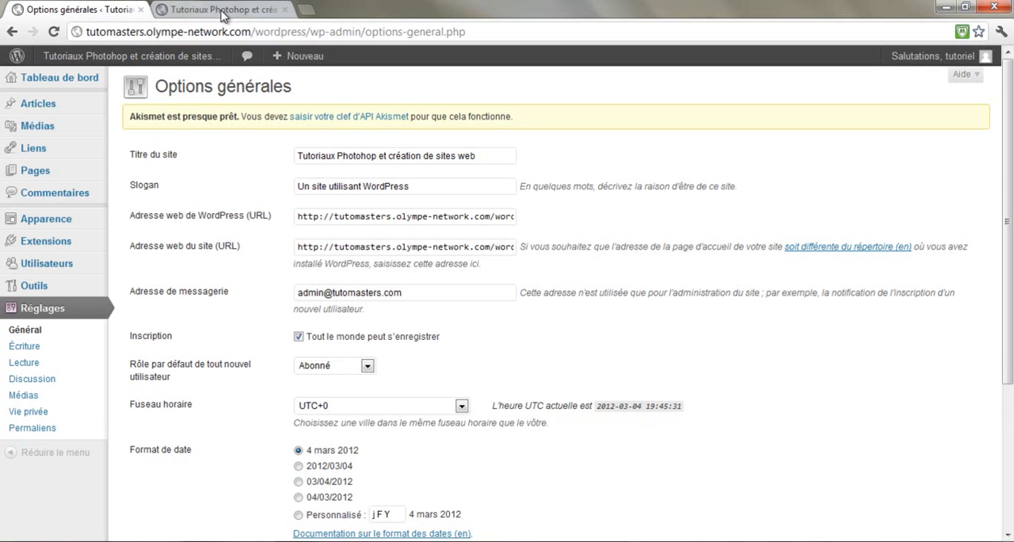
left_click(223, 11)
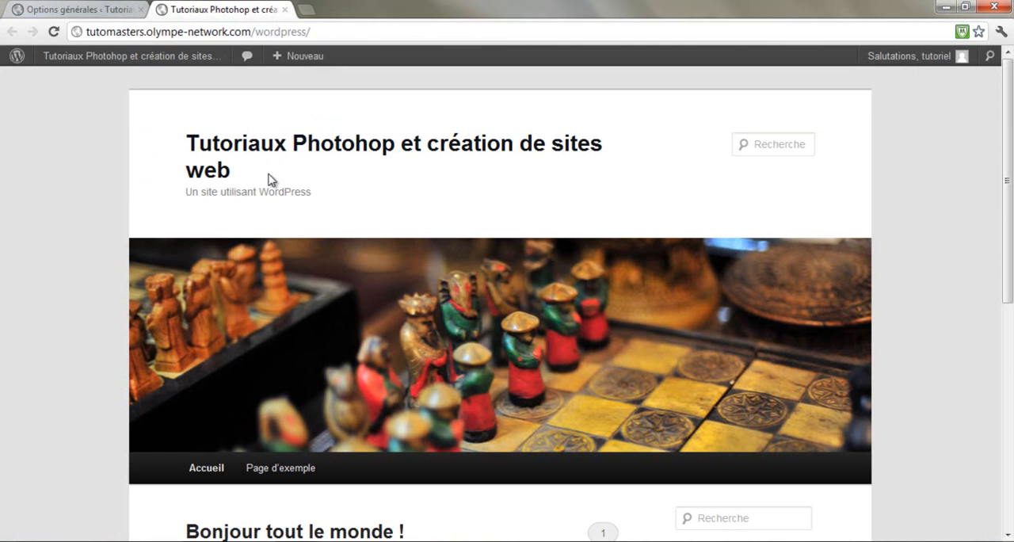
Check where the site title and the slogan appear in the public site's header
triple_click(193, 145)
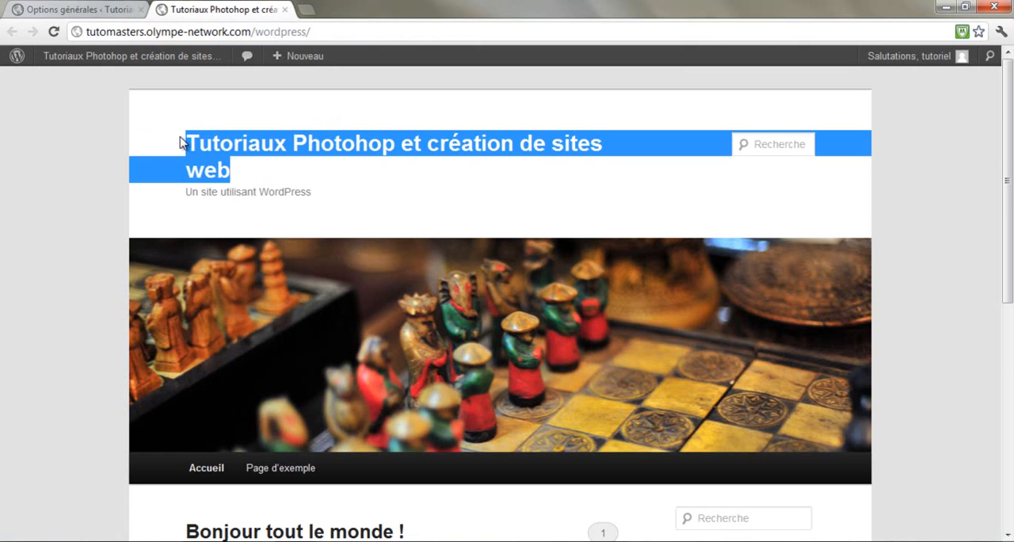
left_click(188, 197)
left_click_drag(189, 196, 309, 194)
left_click(358, 197)
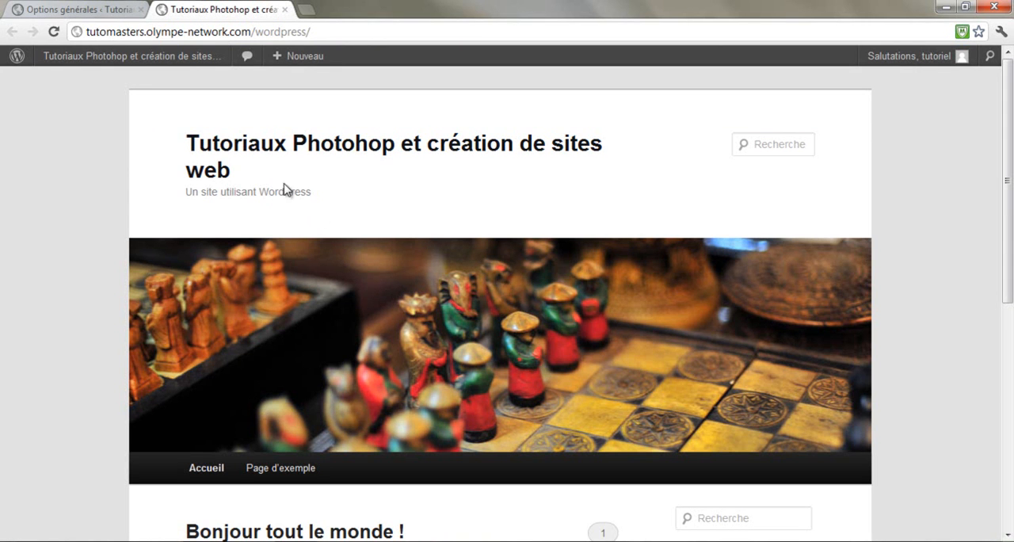
Return to the Options générales tab and check the administration e-mail address field
left_click(51, 8)
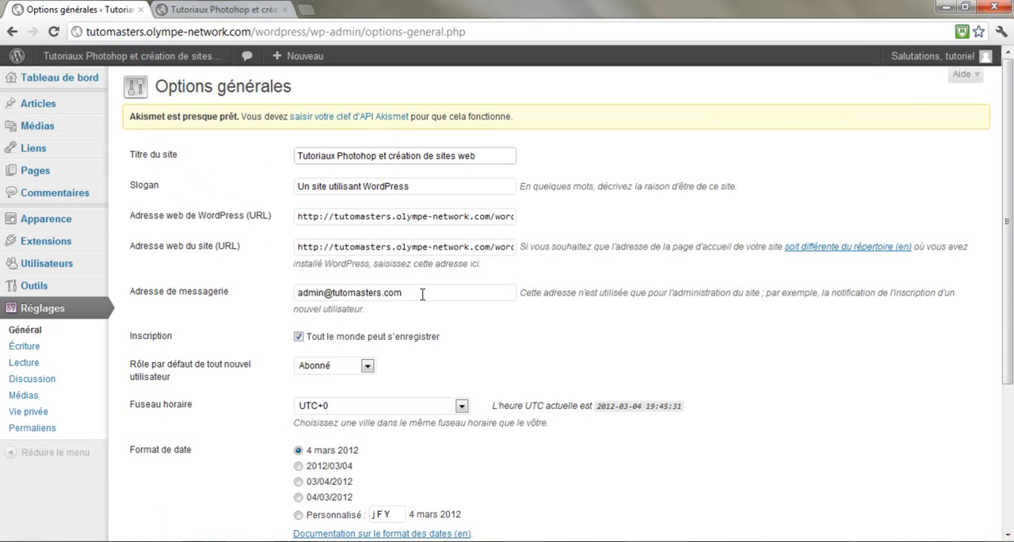
left_click_drag(422, 293, 287, 294)
left_click(266, 311)
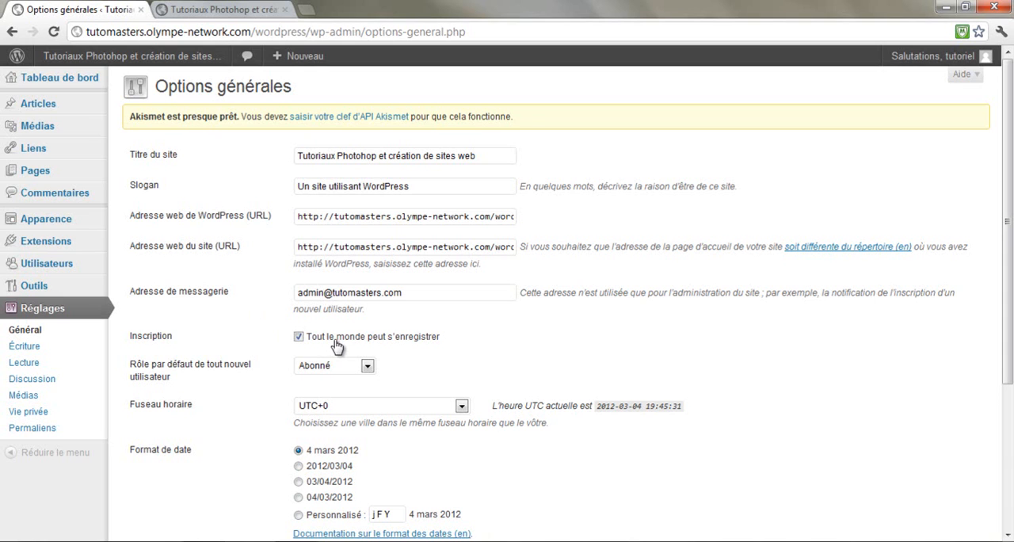
Toggle open registration off and back on, and view the default roles available for new users
left_click(298, 338)
left_click(299, 337)
left_click(366, 367)
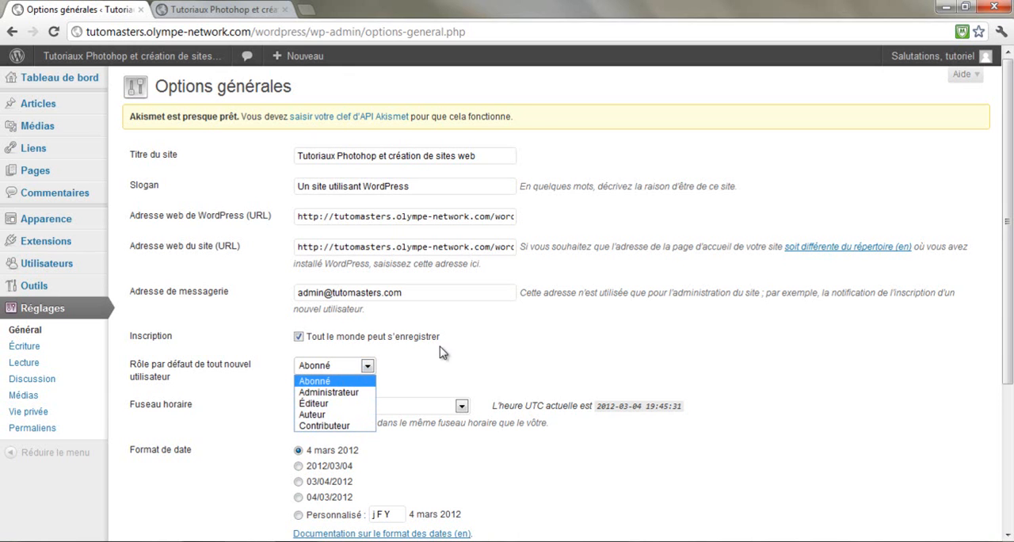
left_click(456, 365)
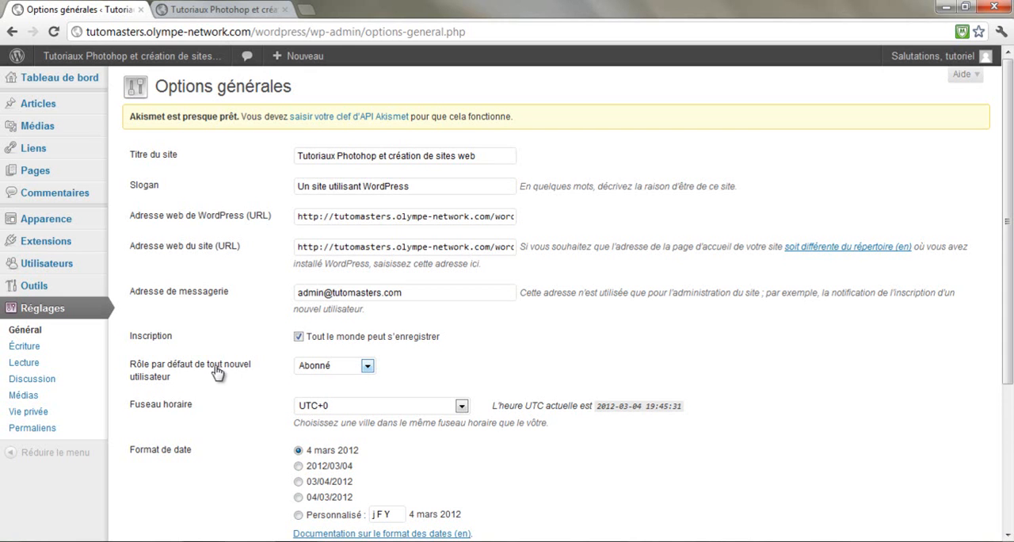
left_click(368, 365)
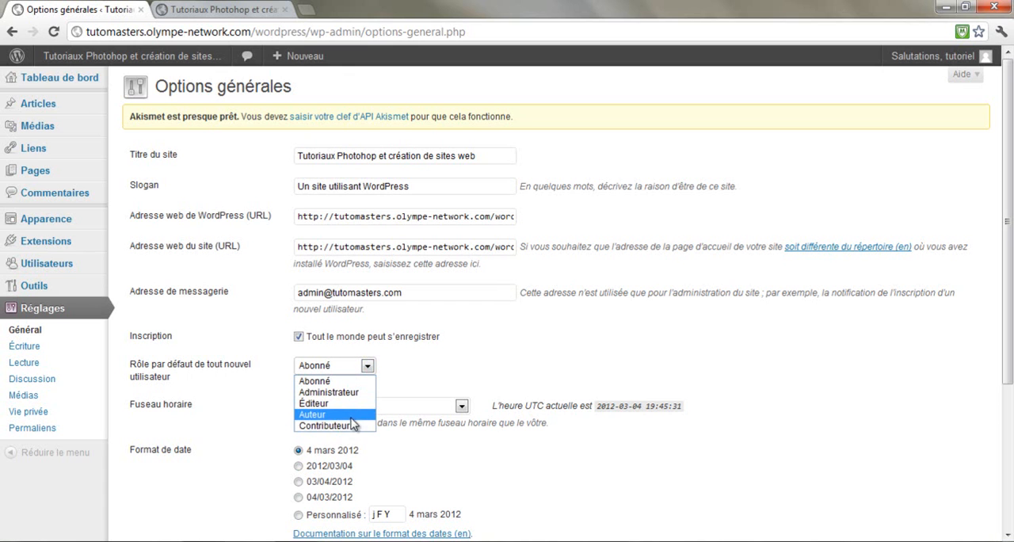
left_click(416, 369)
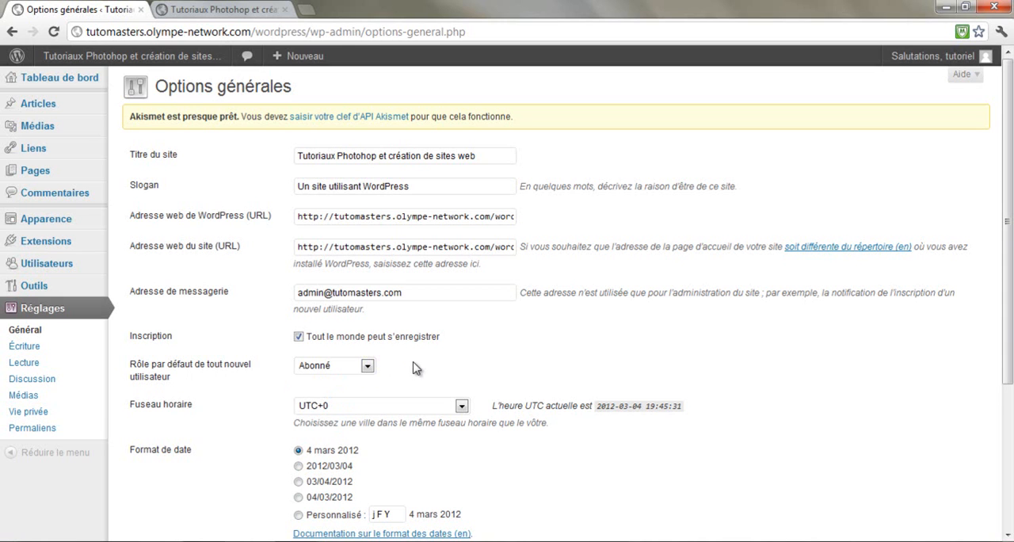
Examine the roles available in the default role setting for new users
left_click(364, 368)
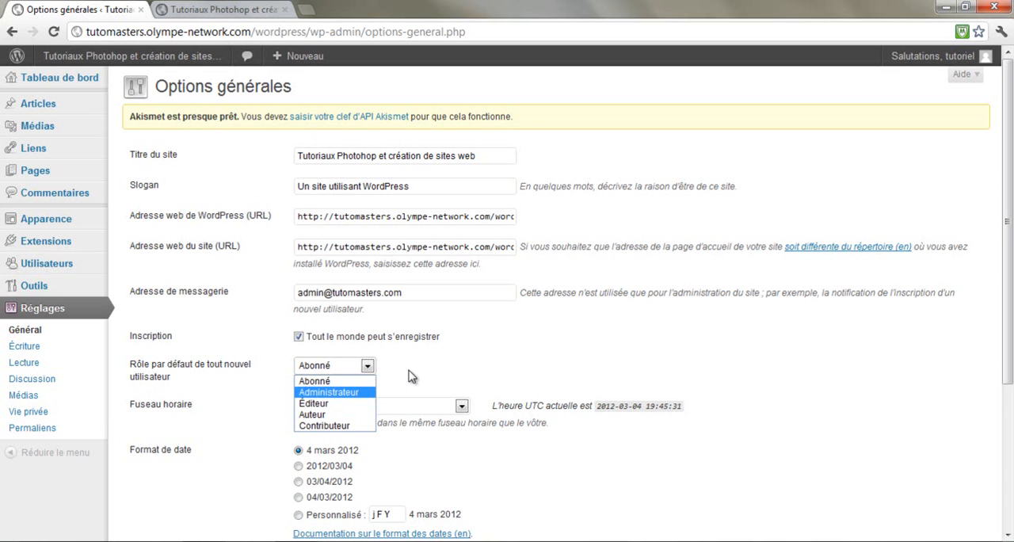
left_click(403, 372)
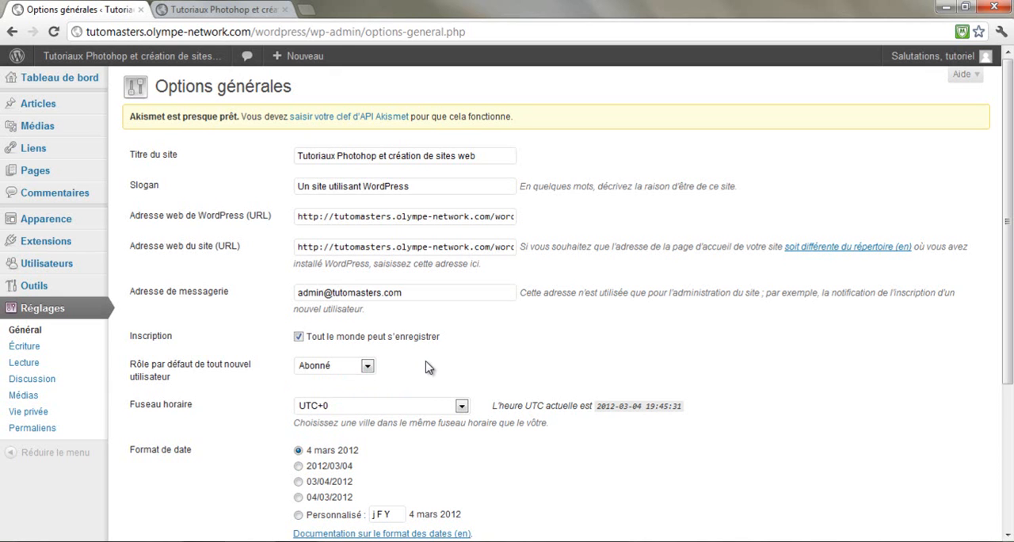
left_click(366, 366)
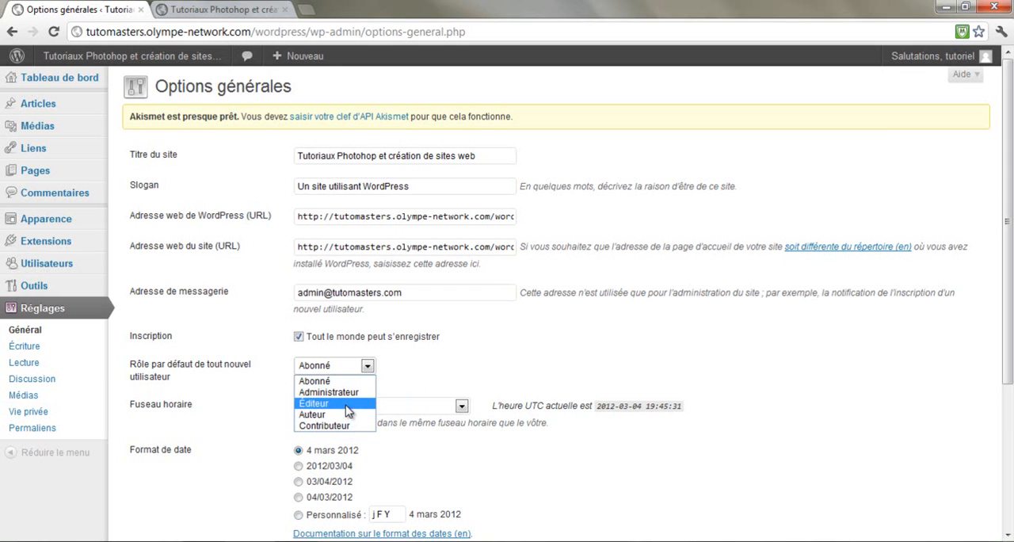
left_click(415, 367)
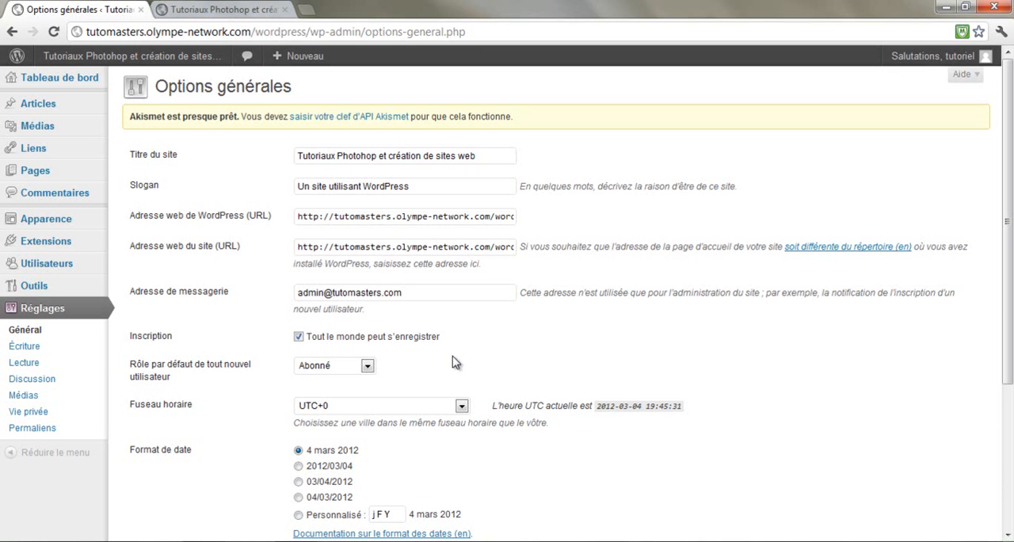
Look over the time zone, date and time formats, and try another first day of the week before restoring Lundi
scroll(455, 362, "down", 1)
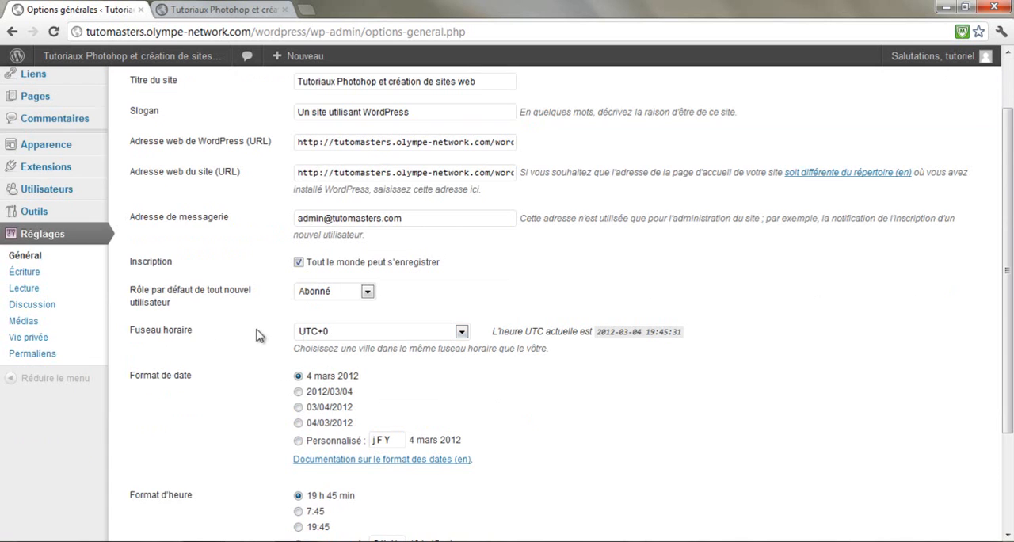
scroll(238, 335, "down", 1)
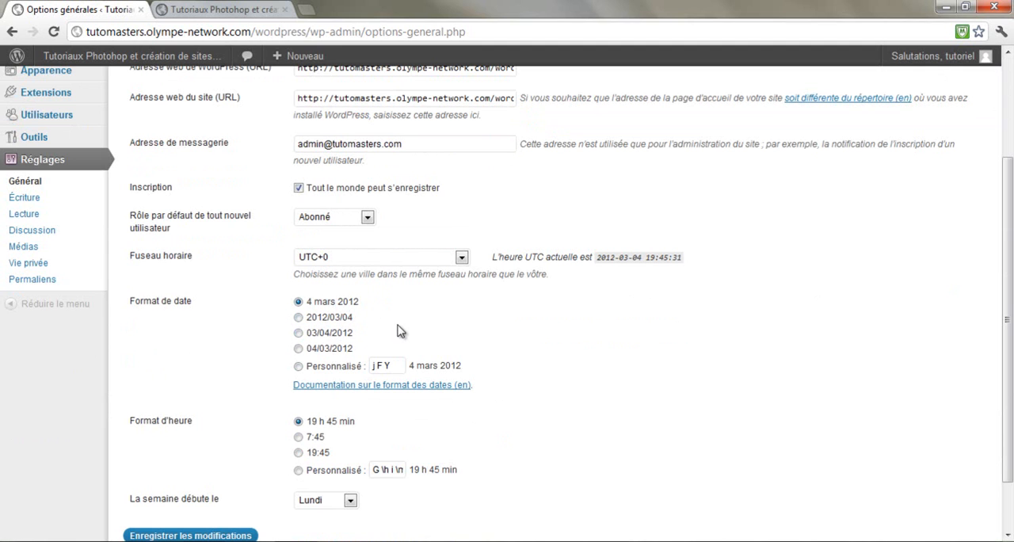
scroll(417, 331, "down", 1)
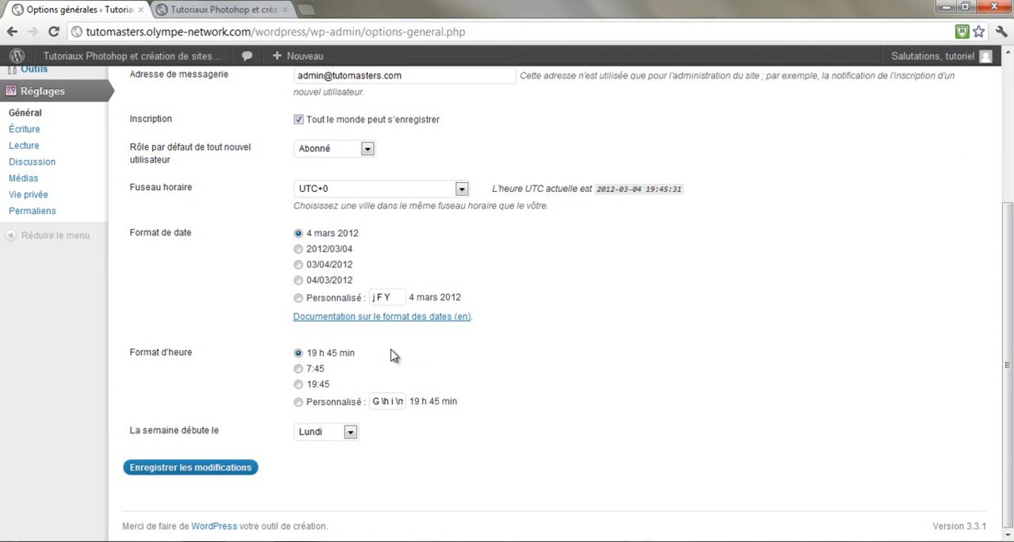
left_click(335, 431)
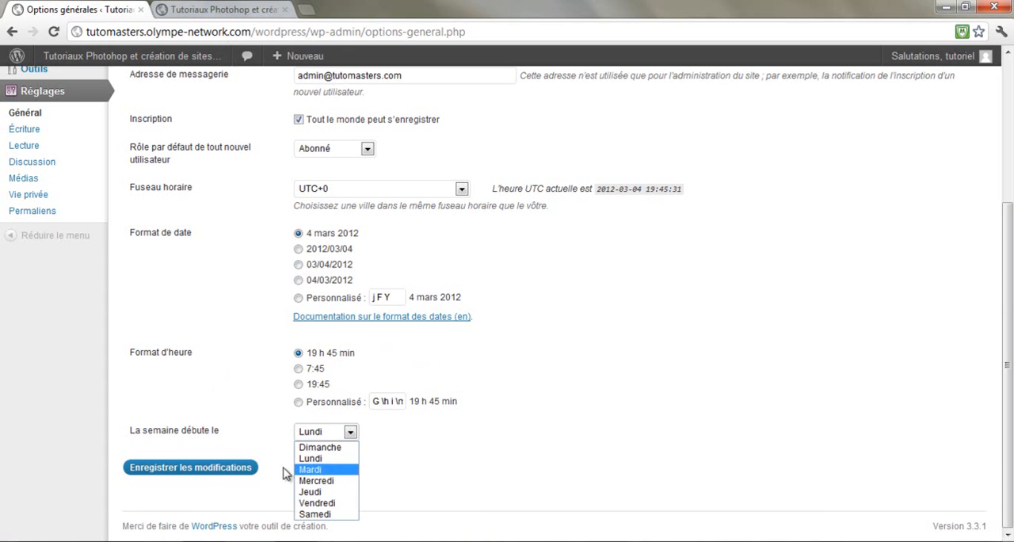
left_click(317, 492)
left_click(342, 439)
left_click(340, 463)
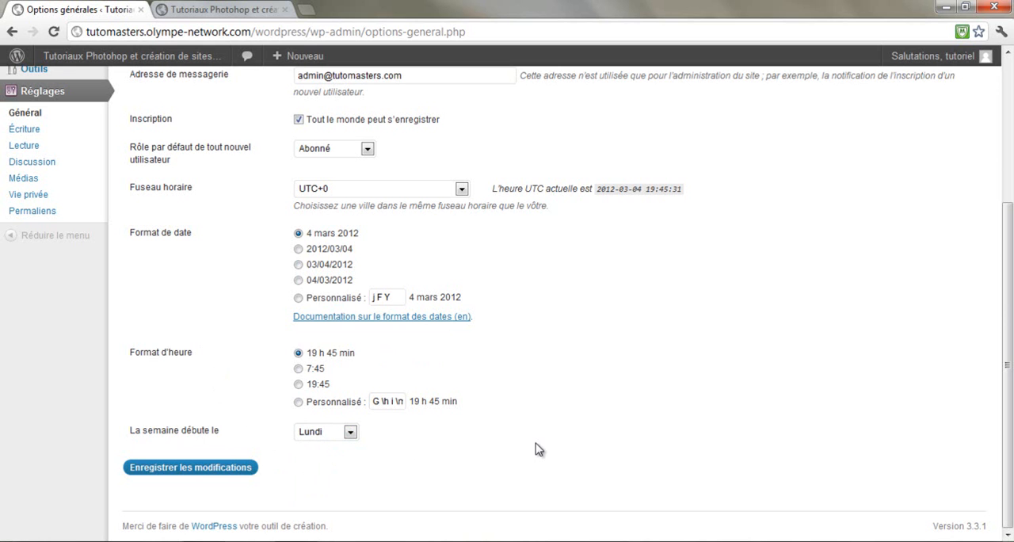
Review the general settings once more and save them
scroll(310, 473, "up", 1)
scroll(268, 470, "down", 1)
scroll(314, 315, "up", 3)
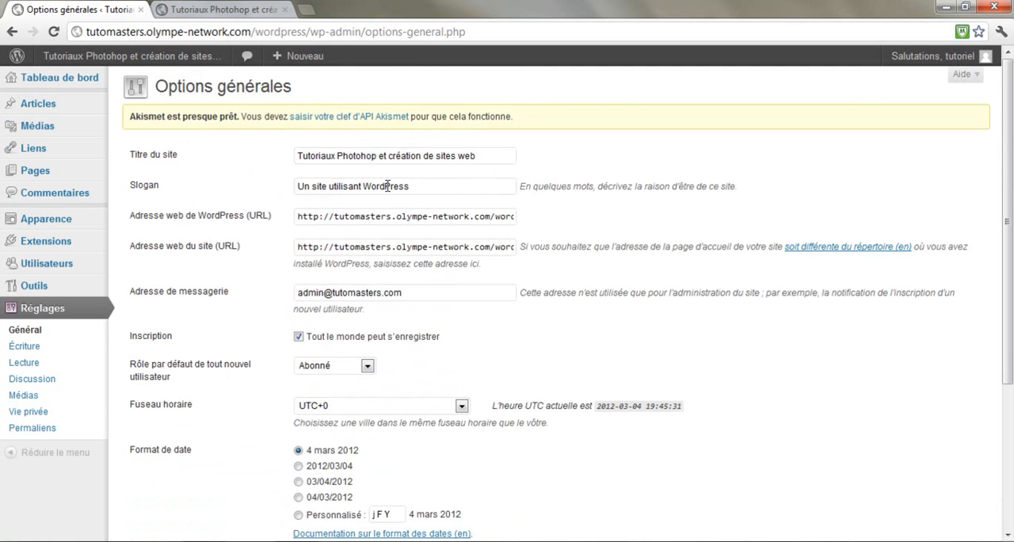
scroll(197, 301, "down", 2)
scroll(198, 301, "down", 1)
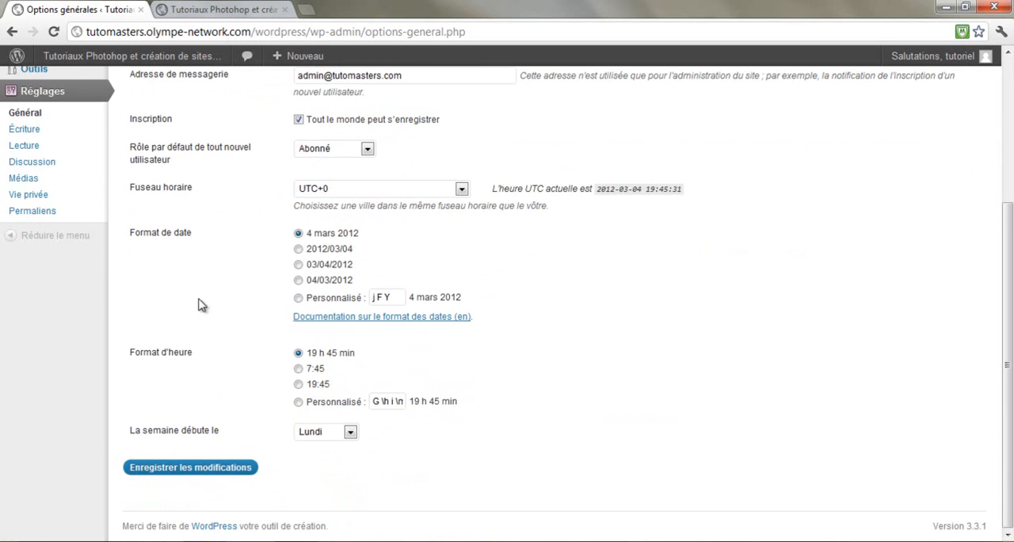
left_click(205, 474)
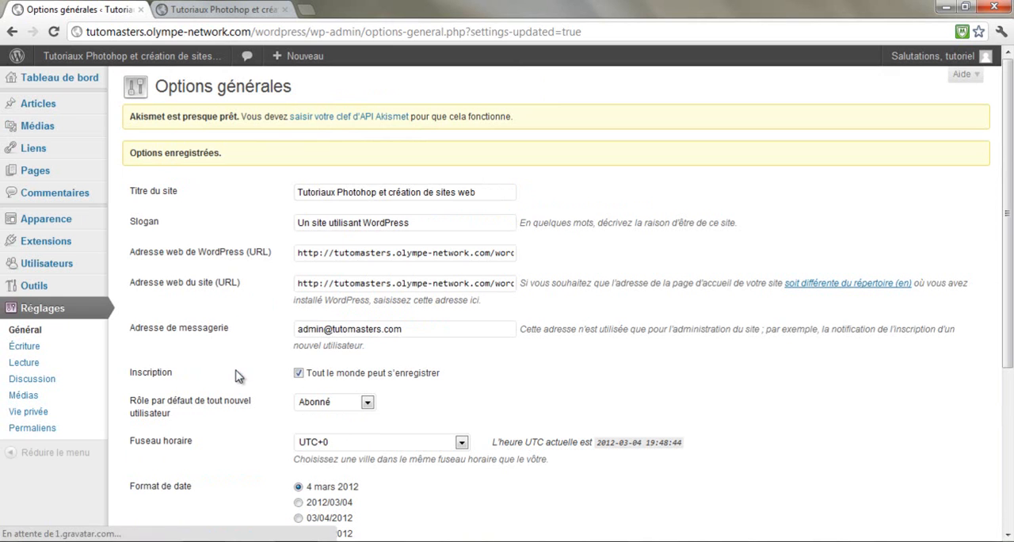
left_click_drag(136, 153, 269, 157)
left_click(268, 158)
Open the writing settings, enable automatic correction of invalid XHTML tags, and keep Non classé as the default article category
left_click(24, 346)
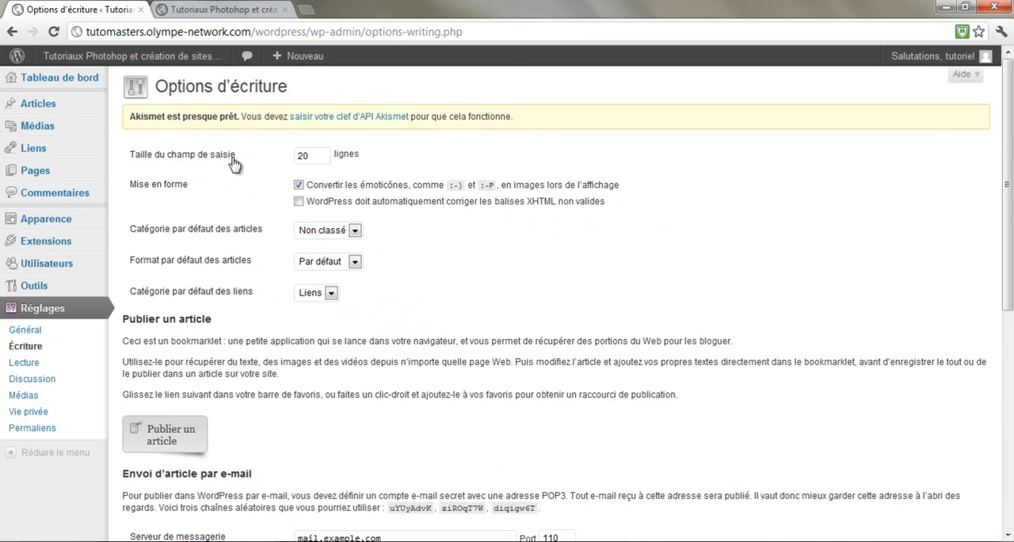
left_click_drag(315, 156, 287, 163)
left_click(275, 173)
left_click(334, 235)
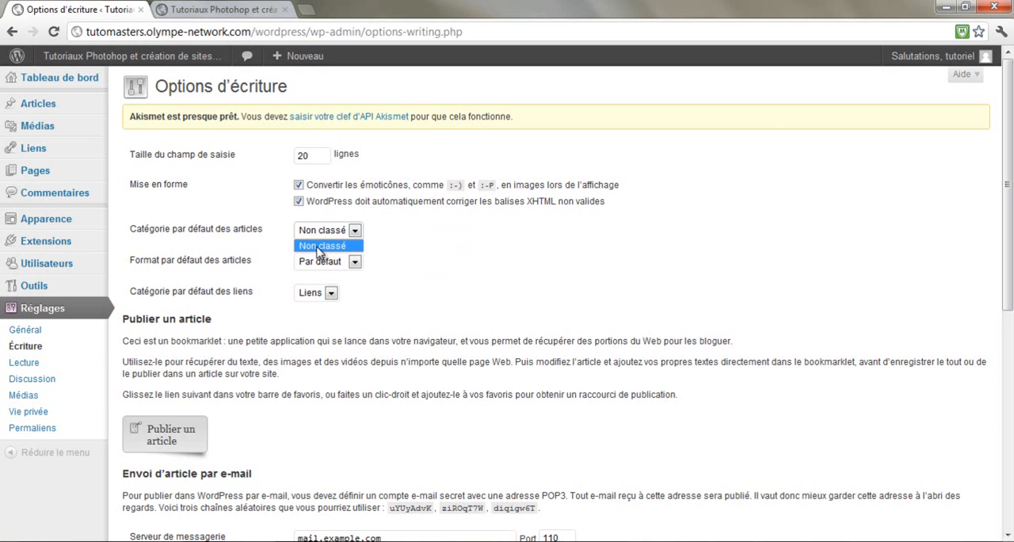
left_click(331, 250)
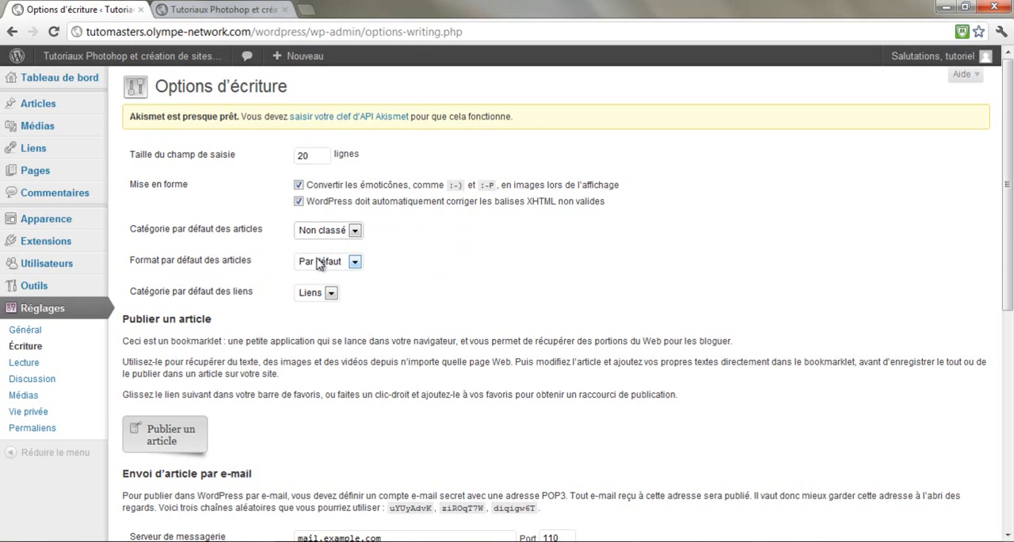
Try Galerie and Citation as the default article format and restore Par défaut
left_click(353, 262)
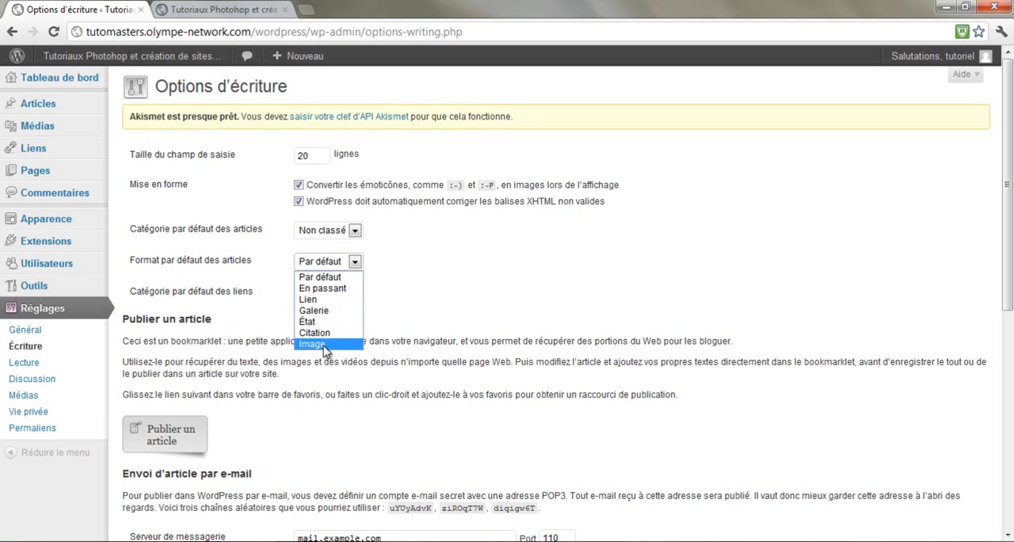
left_click(327, 279)
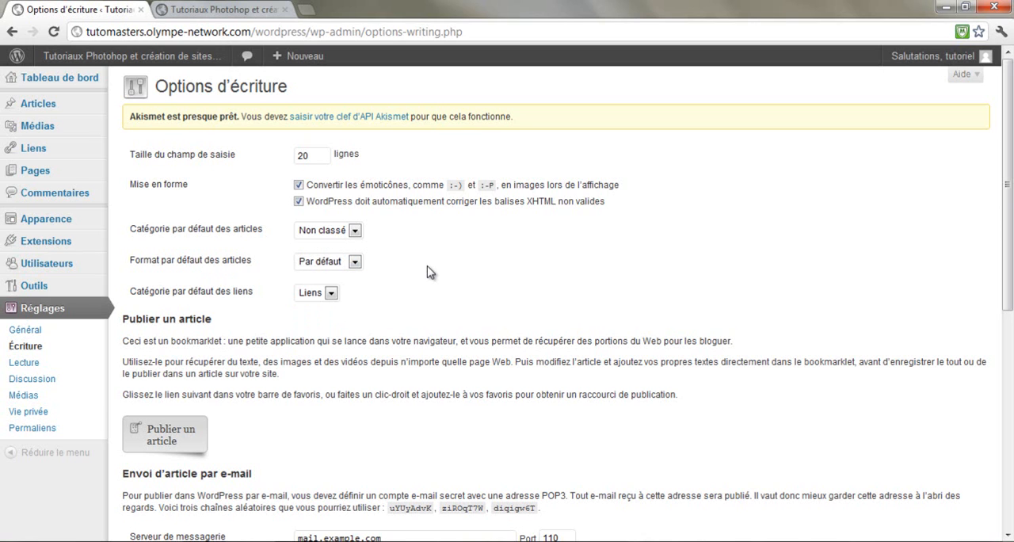
left_click(343, 267)
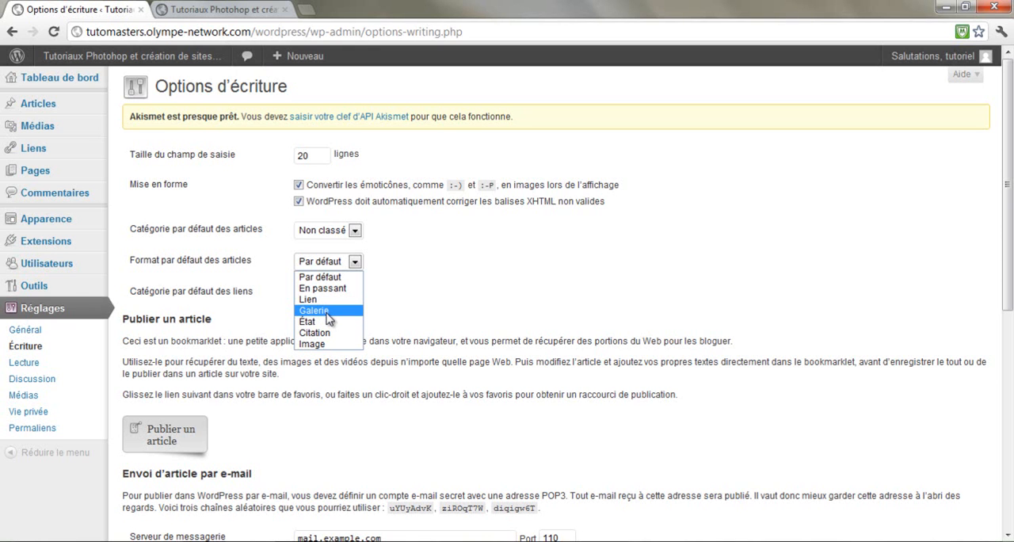
left_click(326, 311)
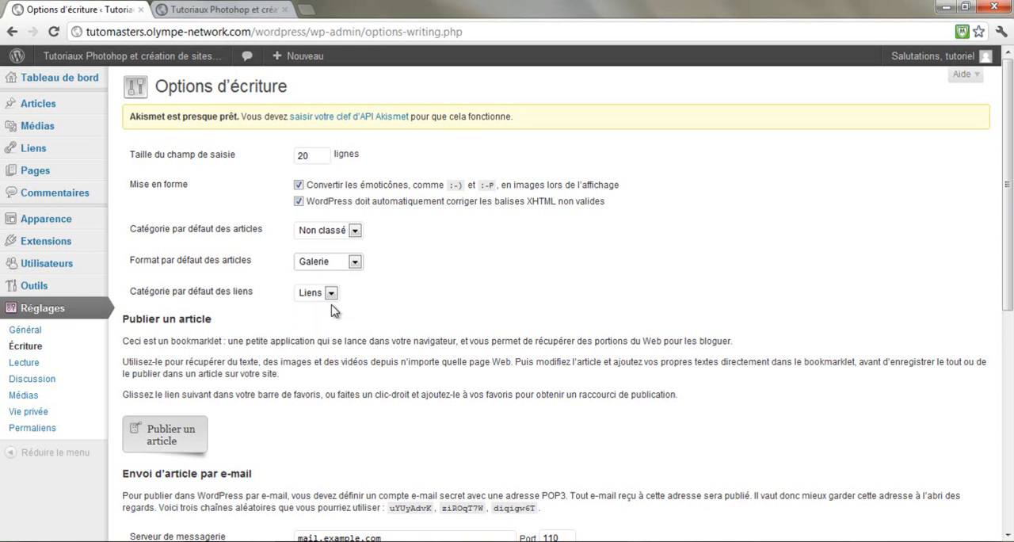
left_click(343, 266)
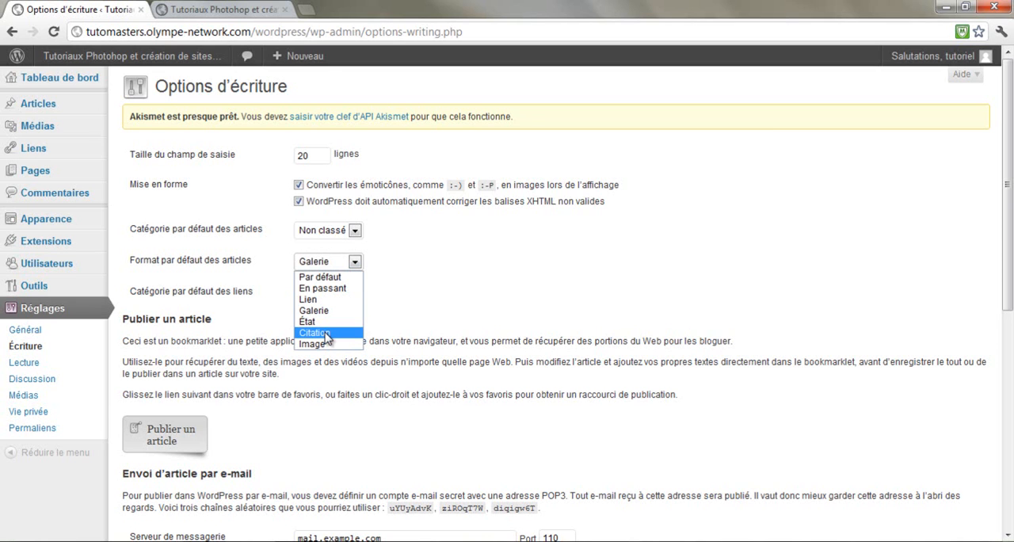
left_click(326, 336)
left_click(332, 263)
left_click(340, 277)
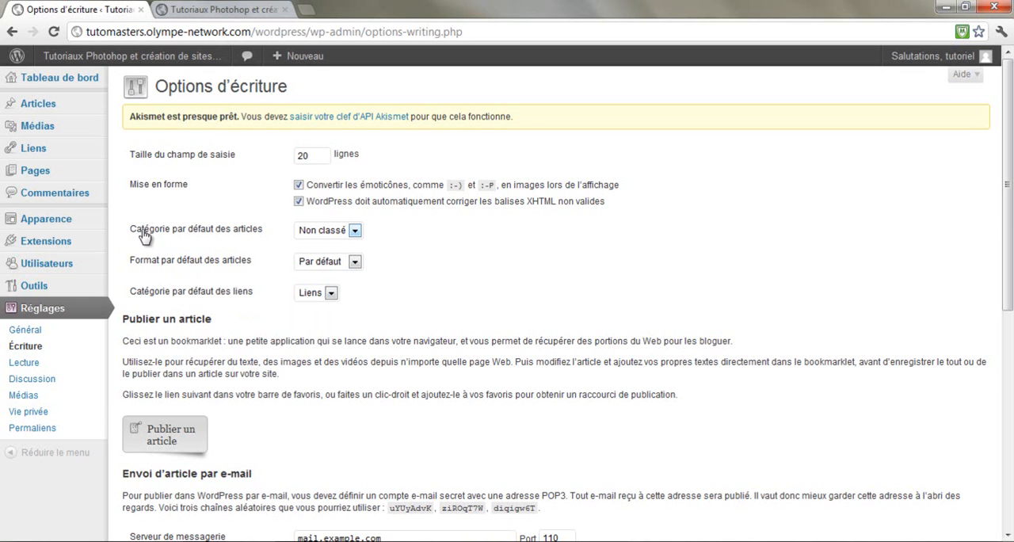
Examine the default link category and the bookmarklet, e-mail posting, remote publishing and update service sections of the writing settings
left_click(323, 295)
left_click(320, 309)
scroll(216, 371, "down", 3)
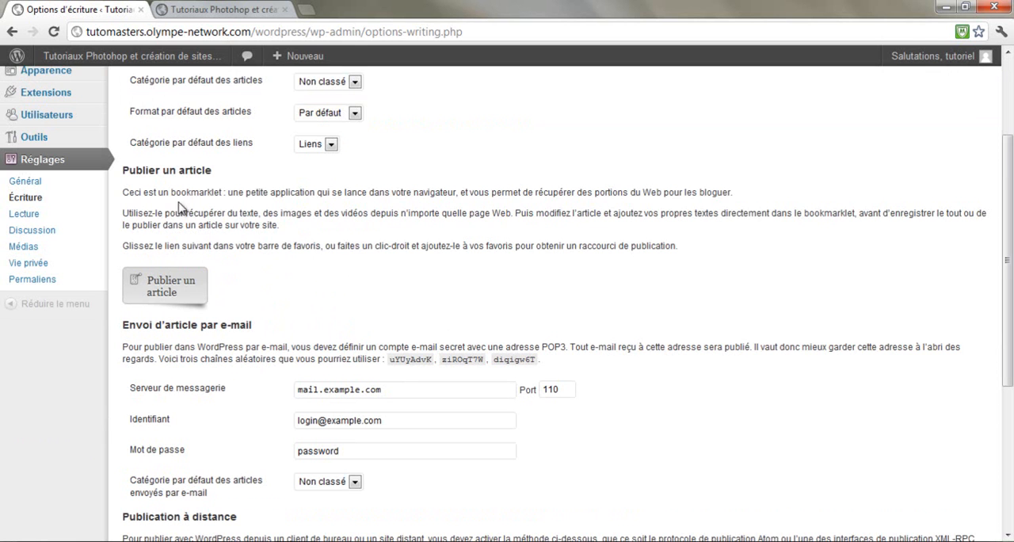
scroll(300, 342, "down", 2)
scroll(299, 342, "up", 4)
scroll(270, 171, "down", 4)
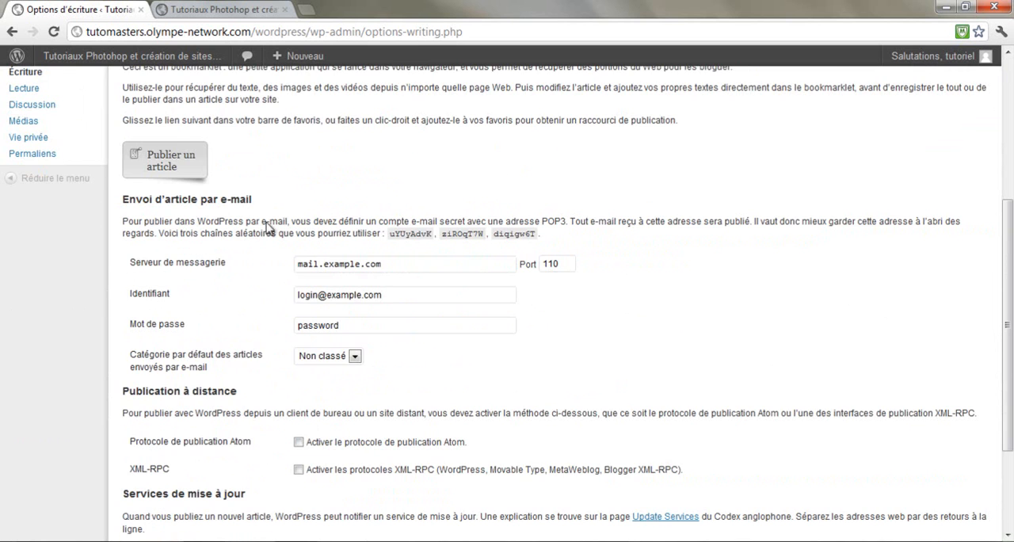
scroll(321, 332, "up", 3)
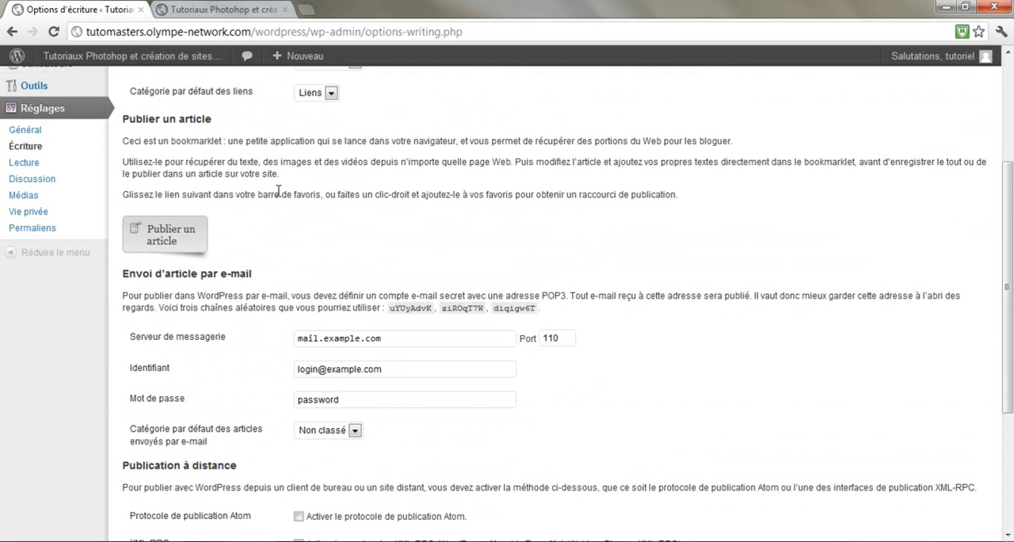
scroll(380, 418, "up", 2)
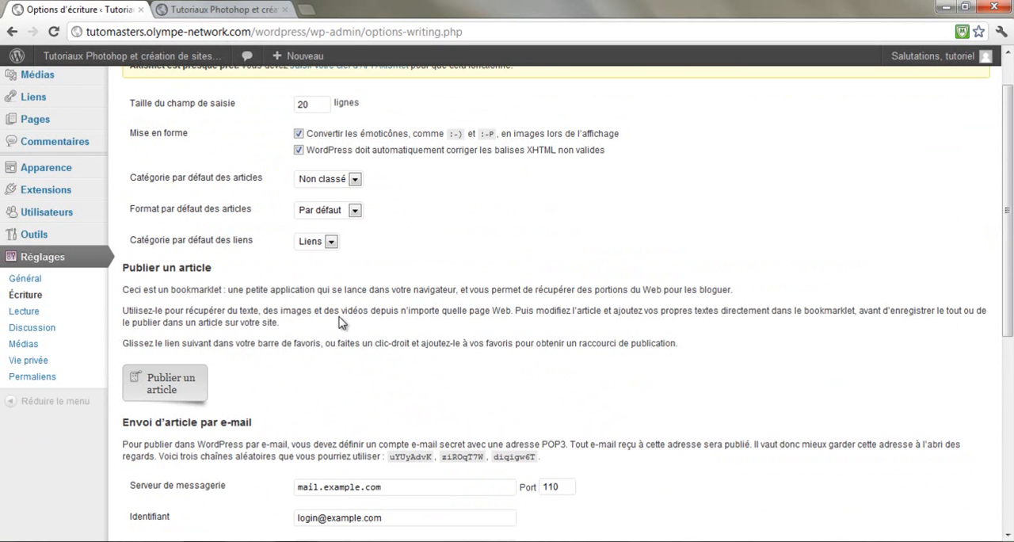
scroll(281, 305, "down", 3)
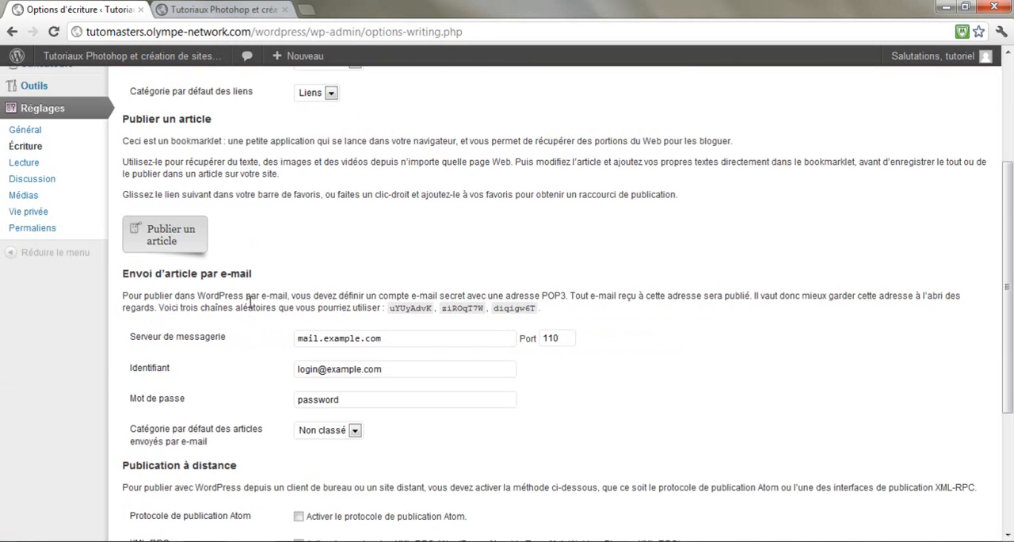
scroll(296, 404, "down", 1)
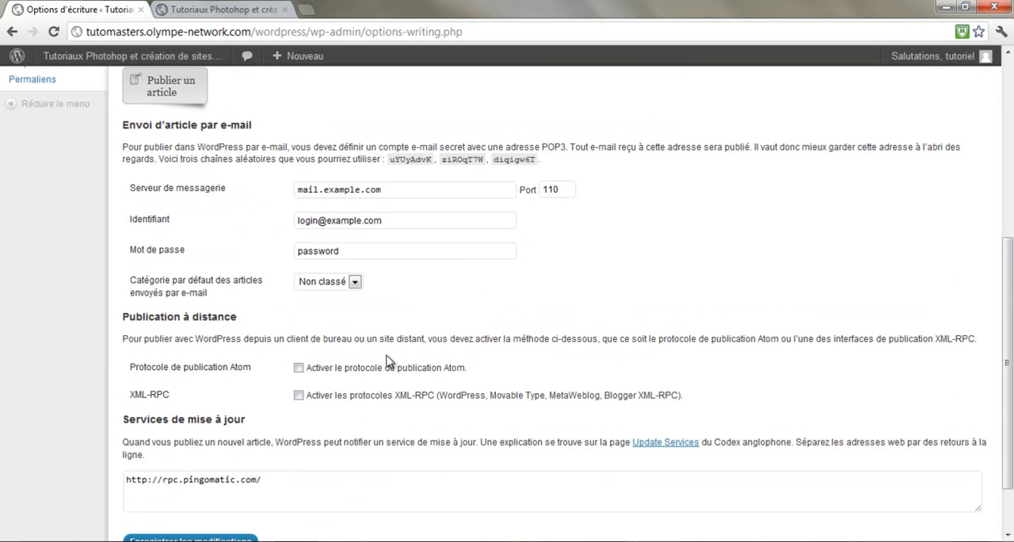
scroll(222, 348, "up", 4)
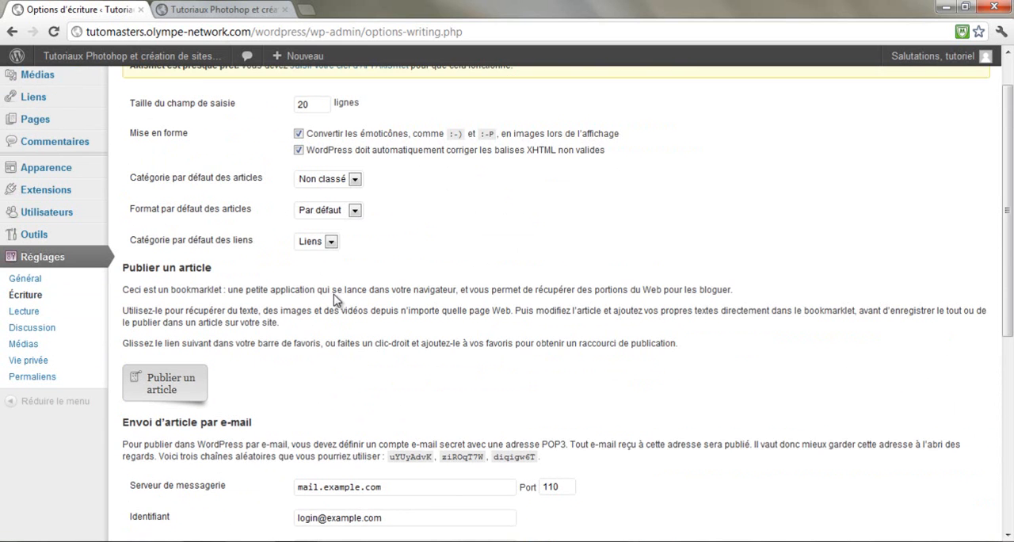
scroll(317, 361, "up", 1)
Open the reading settings and compare the home page display option with the article list on the public site
left_click(30, 365)
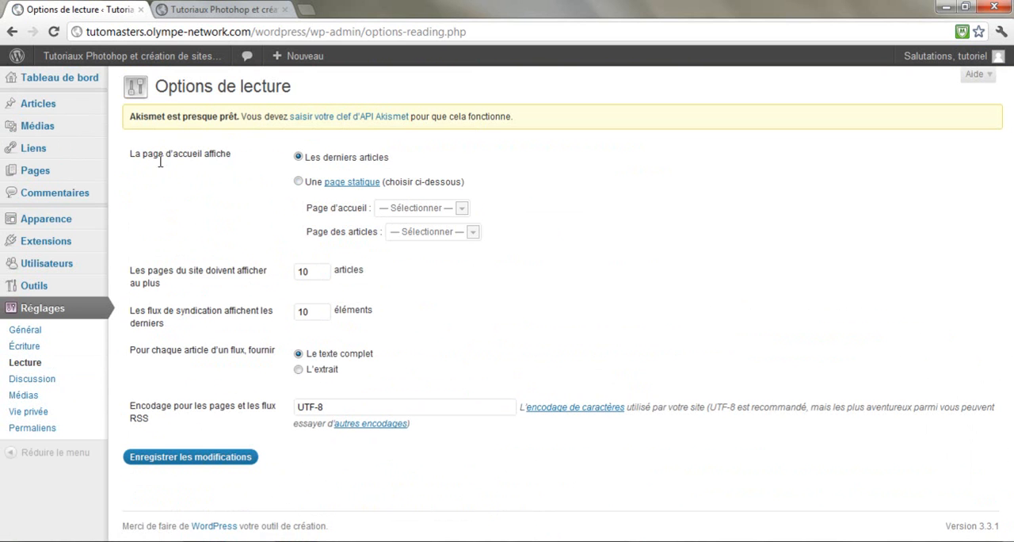
left_click(222, 10)
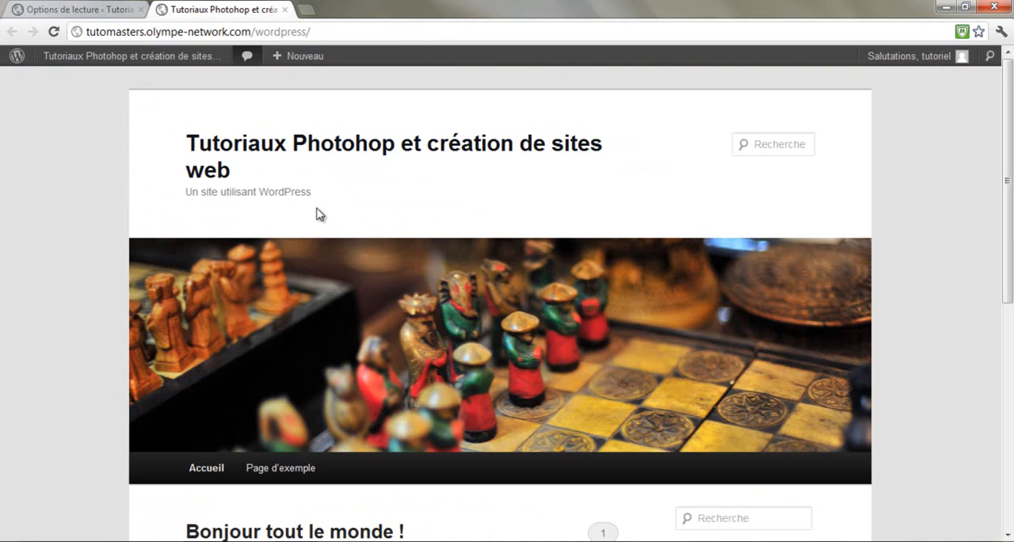
scroll(321, 222, "down", 4)
left_click(95, 9)
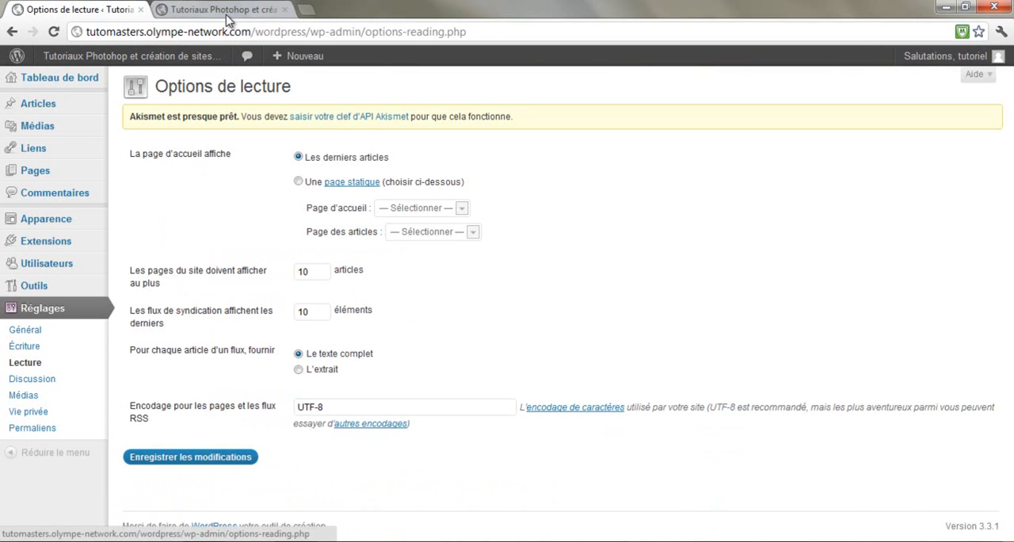
left_click(199, 10)
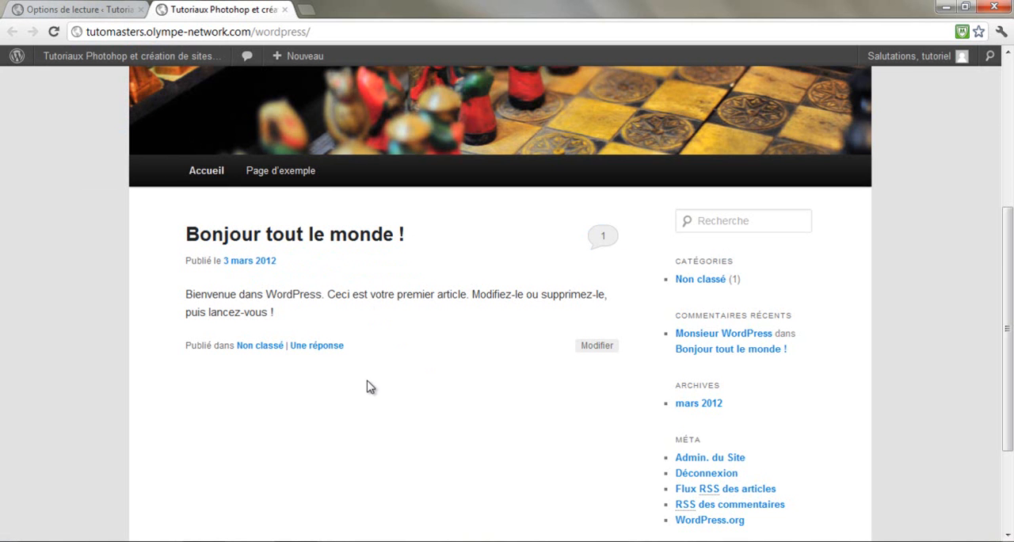
left_click(73, 10)
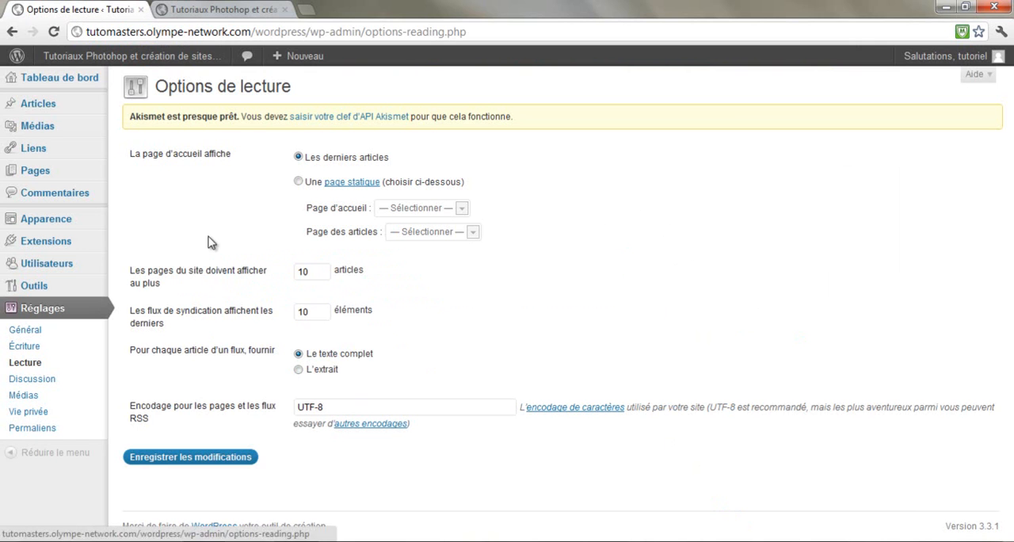
Try Page d'exemple as a static home page, compare with the public site, and restore the display of Les derniers articles
left_click(299, 182)
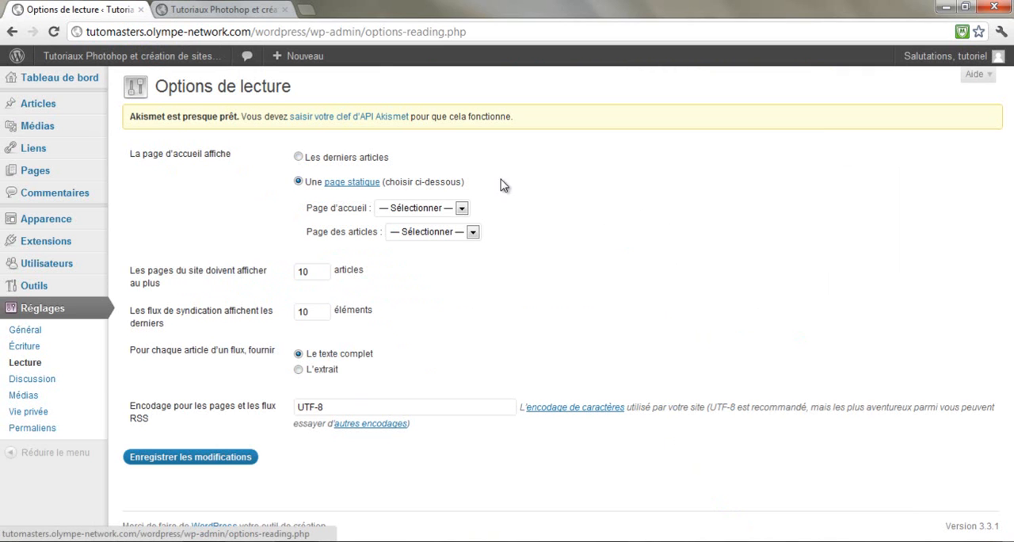
left_click(442, 208)
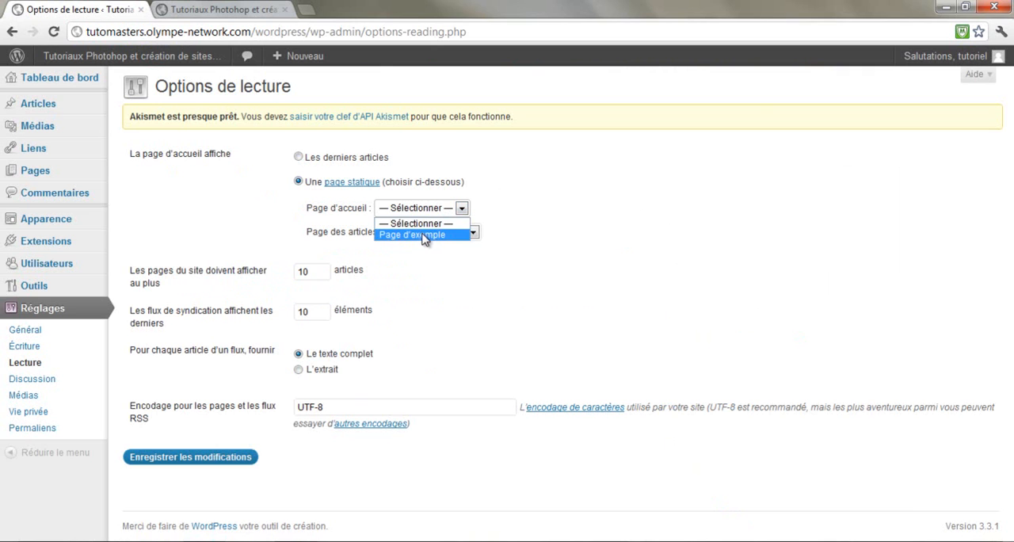
left_click(424, 236)
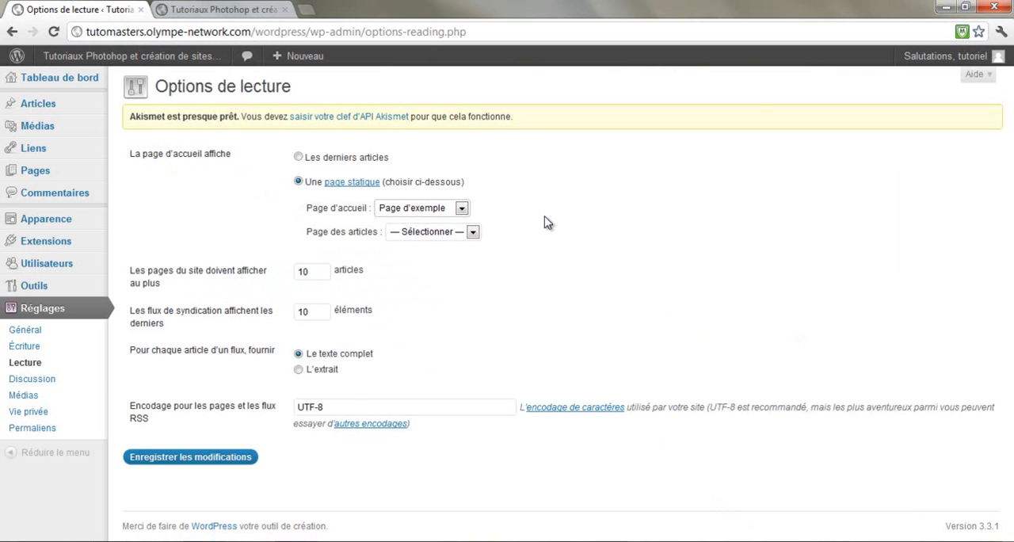
left_click(472, 232)
left_click(448, 259)
left_click(460, 231)
left_click(457, 248)
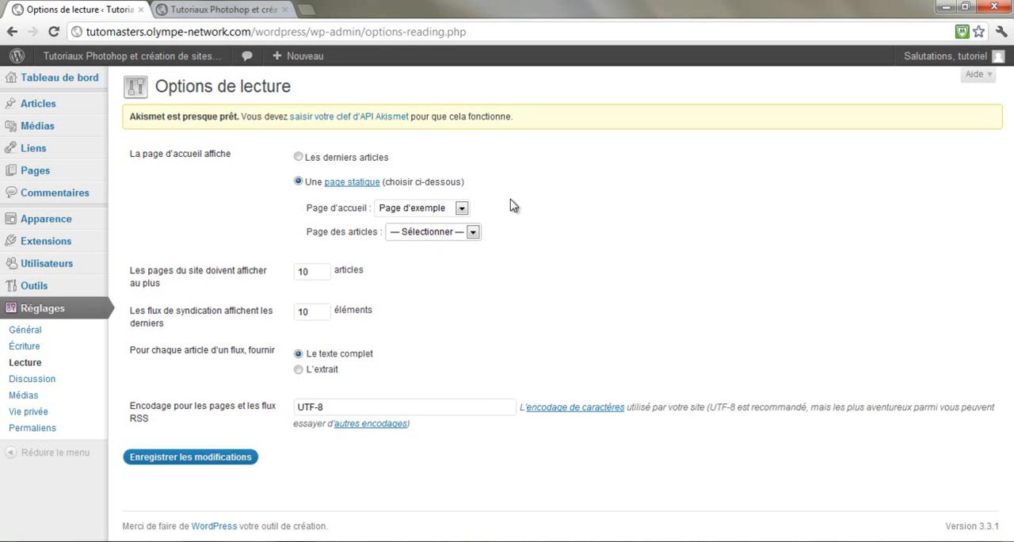
left_click(428, 209)
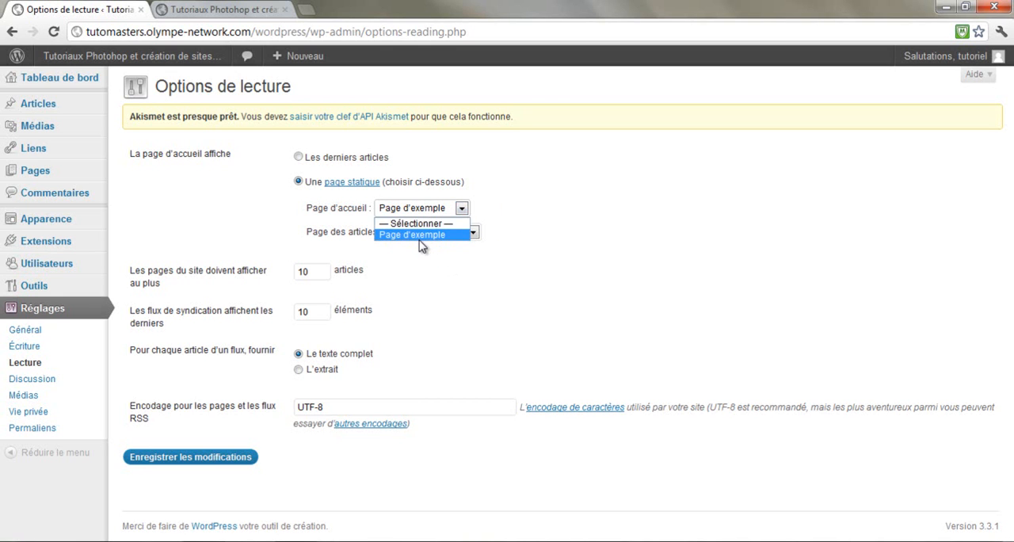
left_click(419, 238)
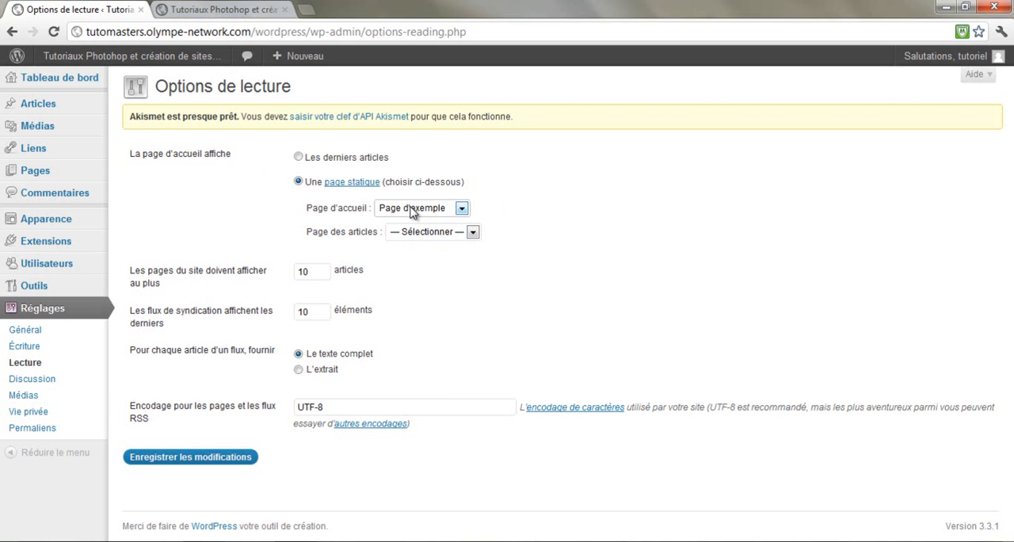
left_click(230, 10)
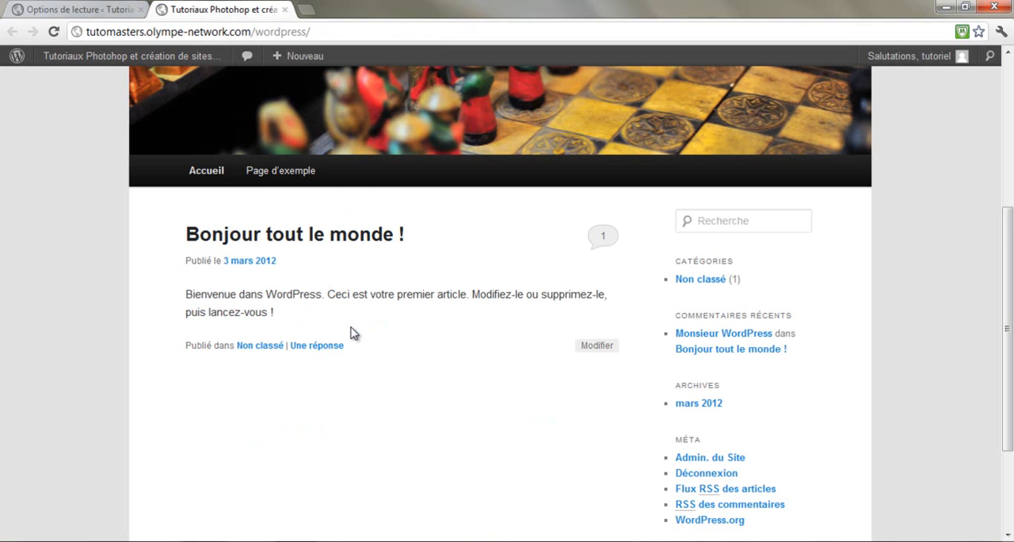
left_click(103, 11)
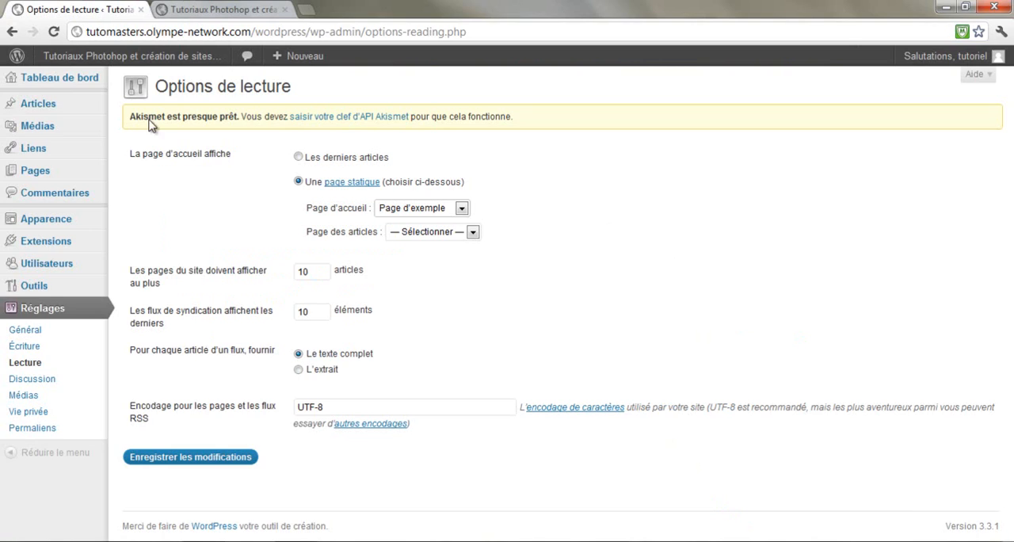
left_click(299, 157)
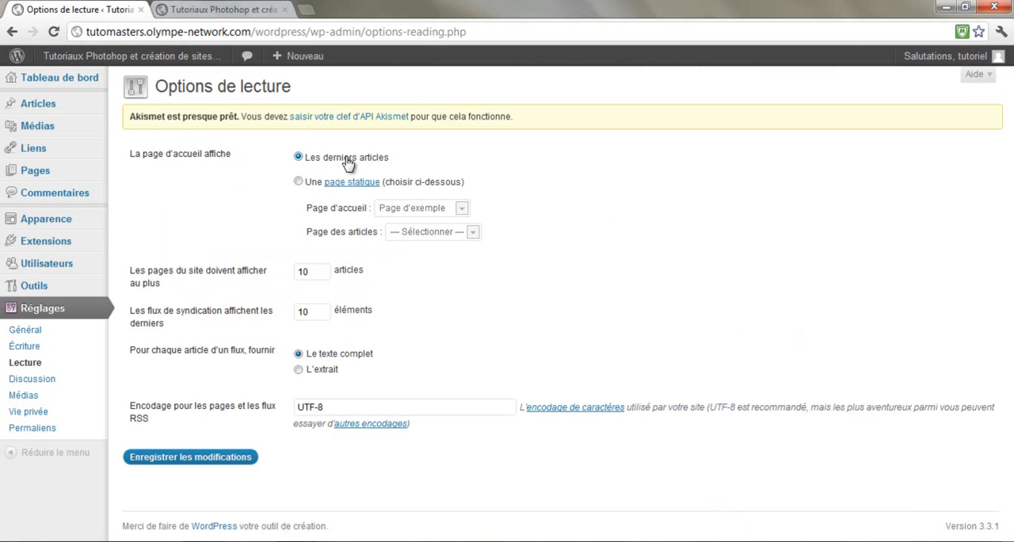
Limit the site's pages to 5 articles and set the syndication feeds to the last 10 items
left_click(321, 273)
left_click_drag(335, 271, 269, 271)
left_click(250, 240)
left_click_drag(325, 279, 275, 284)
type("5")
double_click(316, 310)
type("5")
type("0")
Keep Le texte complet for each feed article and save the reading settings
left_click_drag(150, 355, 221, 369)
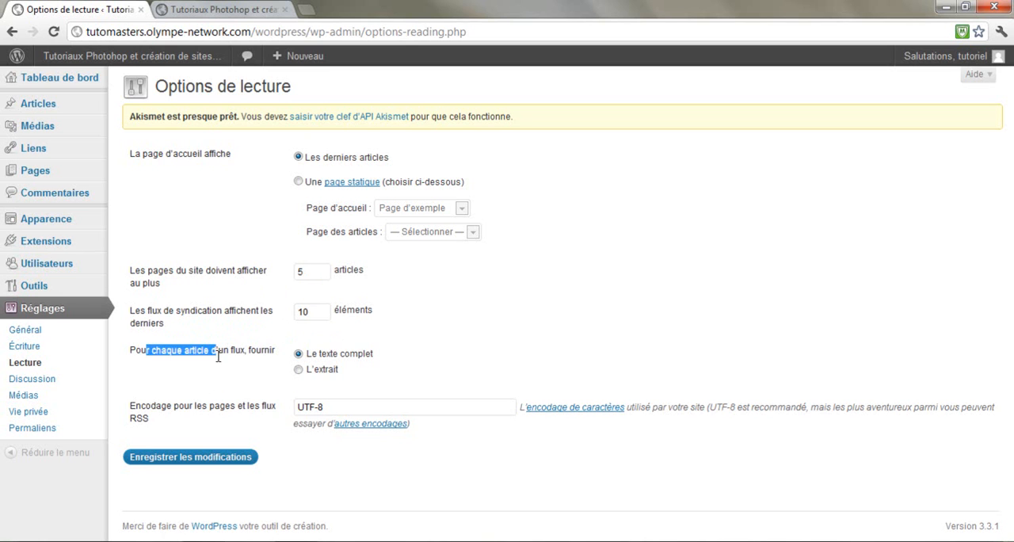
left_click(222, 371)
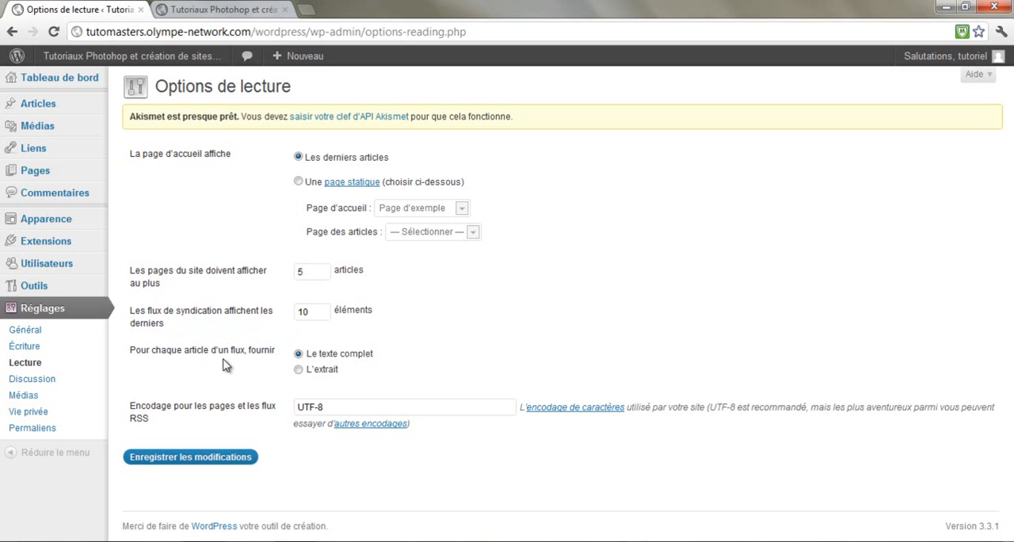
left_click(299, 370)
left_click(299, 354)
left_click(191, 466)
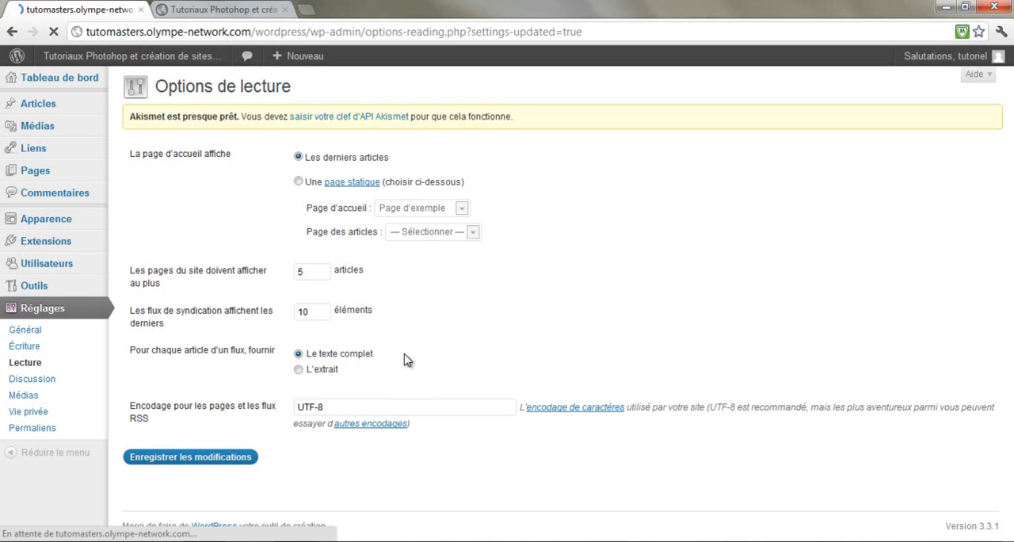
Open the discussion settings and examine the default article settings and the other comment settings
left_click(31, 379)
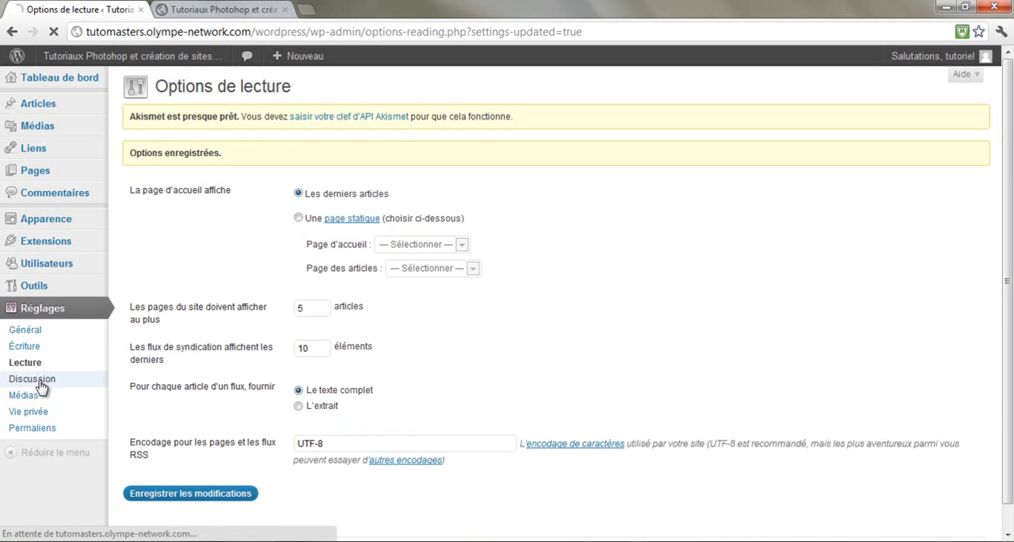
scroll(267, 273, "down", 1)
scroll(254, 316, "up", 1)
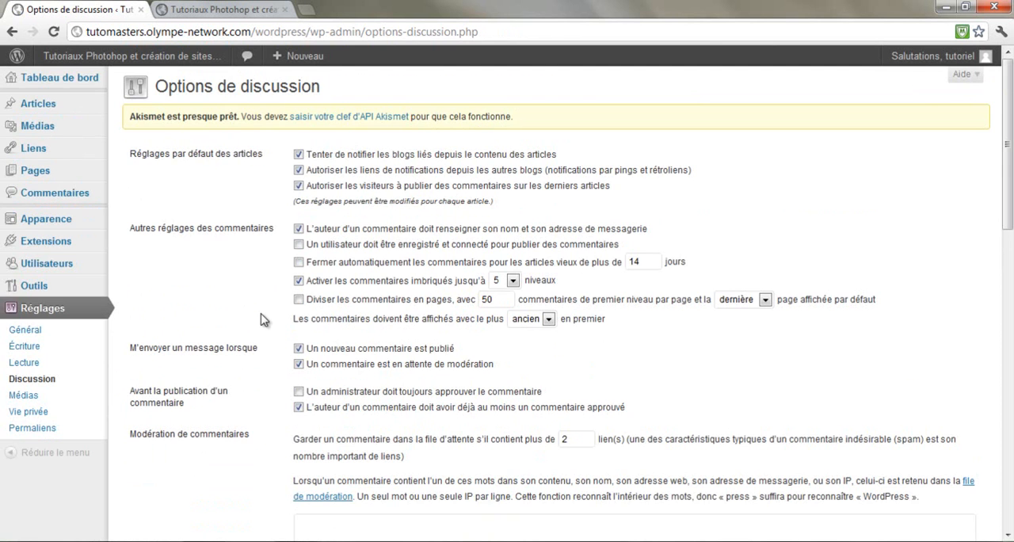
left_click_drag(146, 153, 251, 172)
left_click(257, 152)
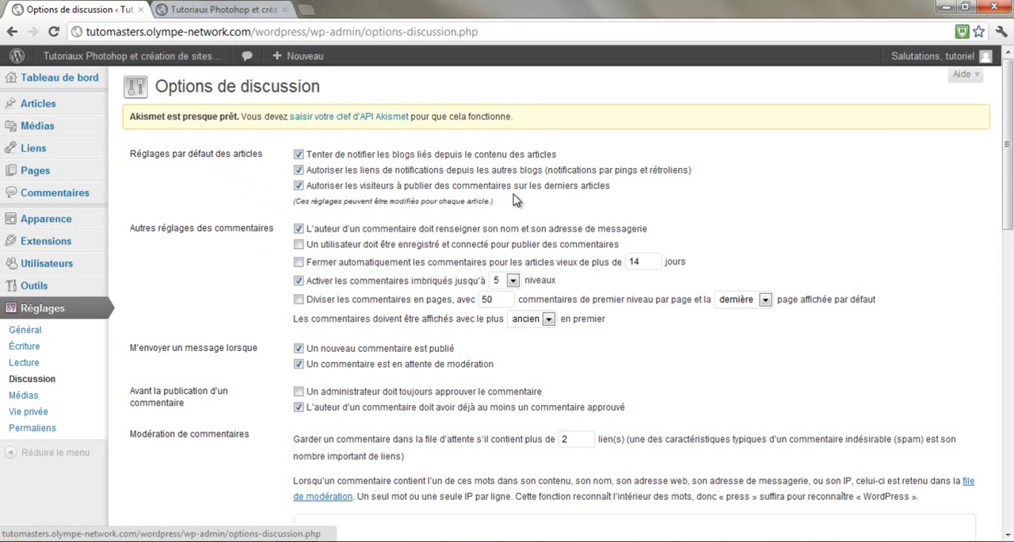
scroll(468, 200, "down", 1)
scroll(430, 216, "up", 1)
left_click(422, 231)
left_click(556, 230)
double_click(635, 261)
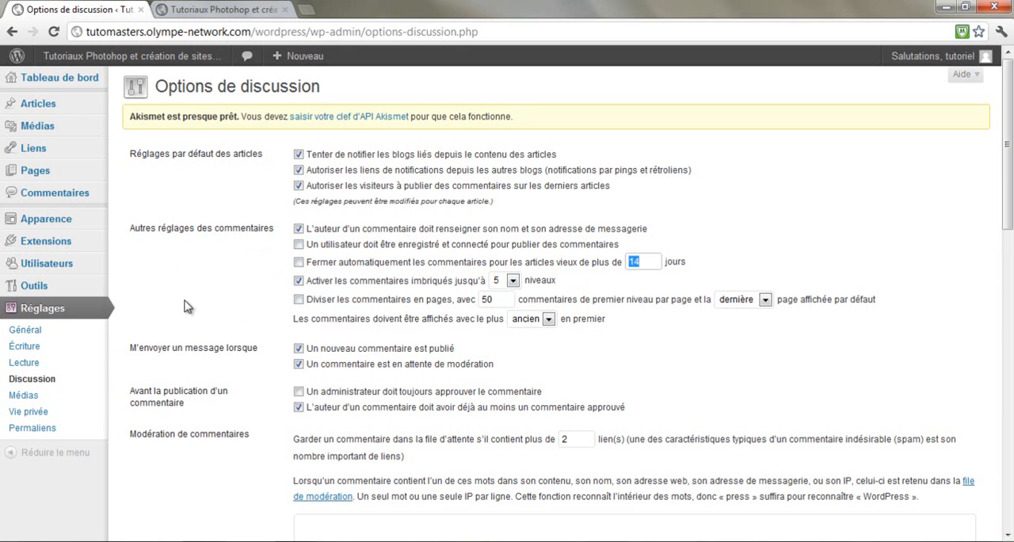
Examine the e-mail notification options and the approval conditions that apply before a comment is published
scroll(201, 302, "down", 1)
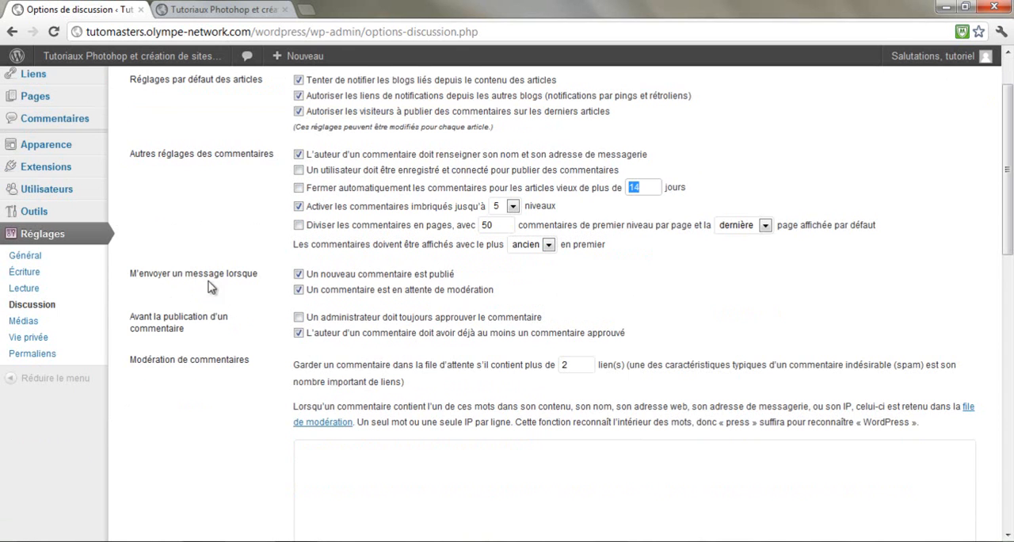
left_click_drag(132, 274, 262, 288)
left_click(262, 288)
scroll(511, 299, "down", 1)
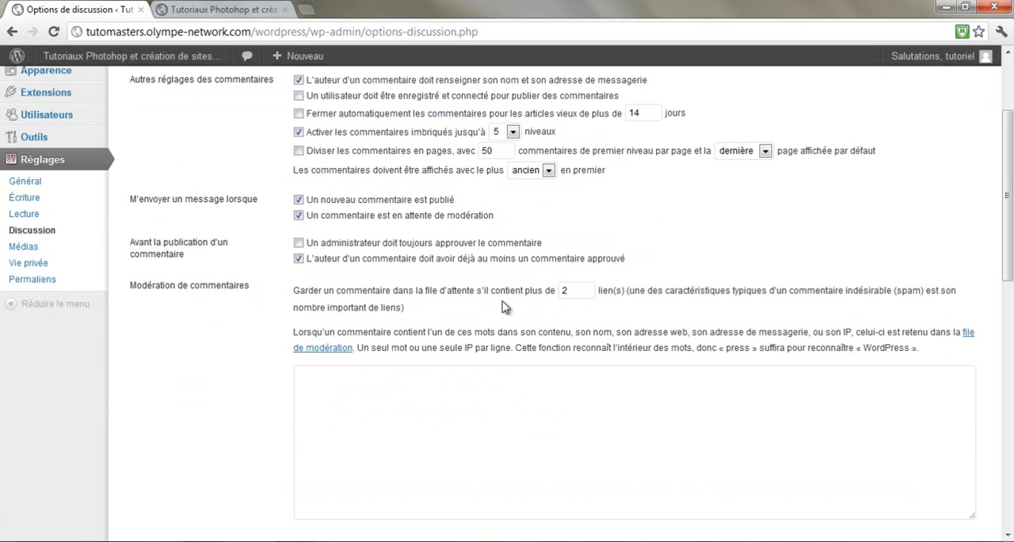
left_click_drag(137, 249, 217, 267)
left_click(231, 269)
left_click_drag(555, 242, 304, 242)
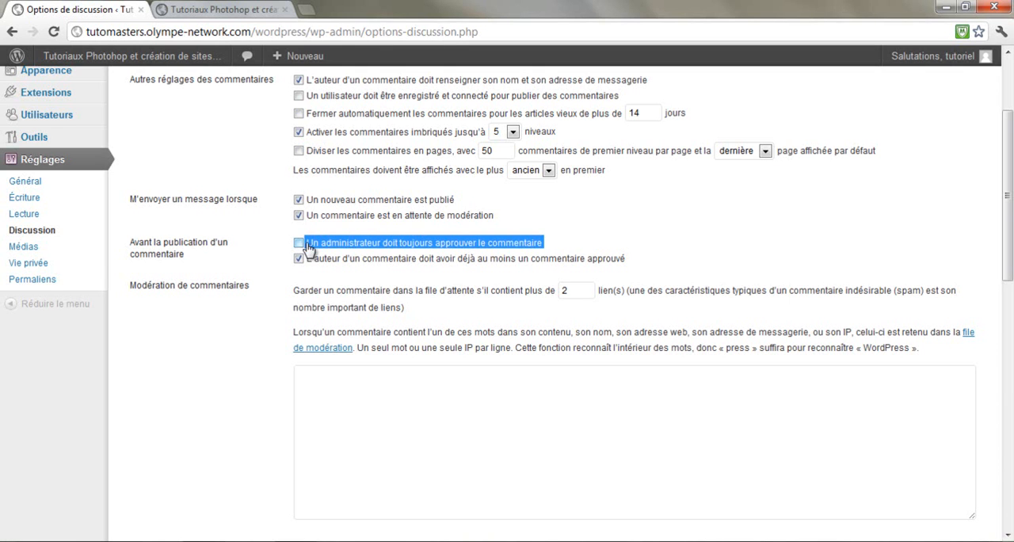
left_click(595, 236)
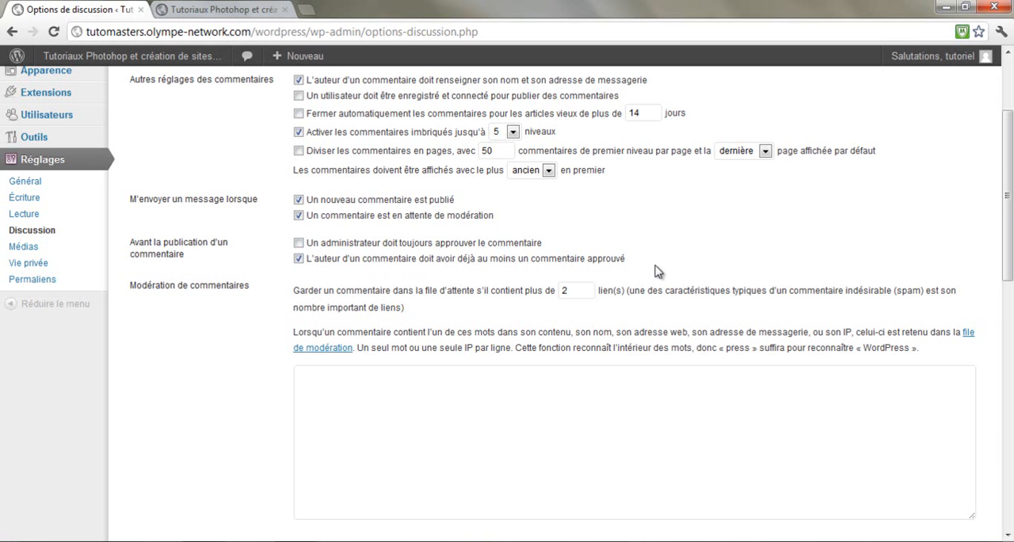
left_click(352, 259)
left_click(361, 265)
left_click(384, 248)
left_click(356, 247)
Try 4 as the link threshold for holding comments in the moderation queue and restore 2
scroll(643, 258, "down", 1)
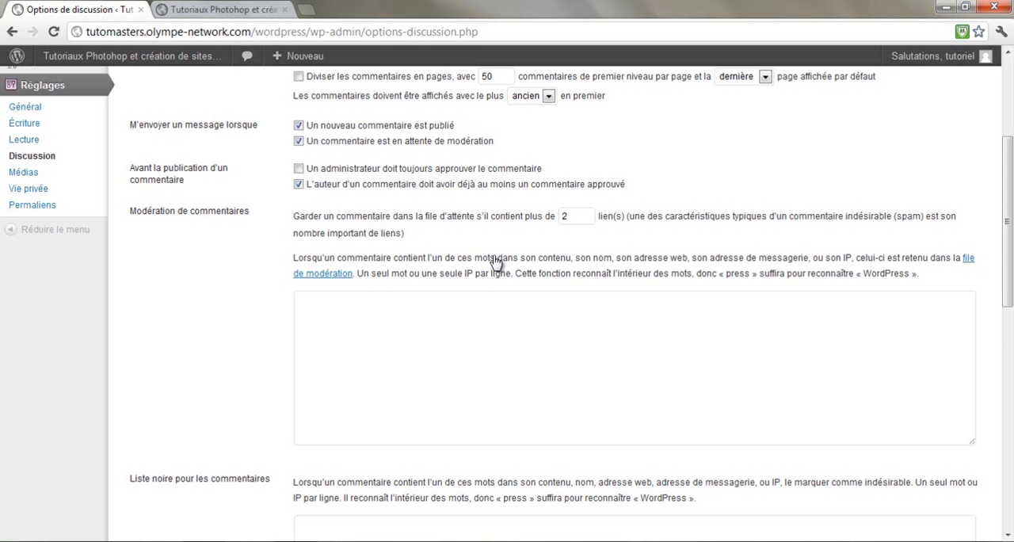
left_click_drag(578, 217, 552, 220)
type("4")
key("BackSpace")
type("2")
Examine the moderation word list, the comment blacklist and the avatar options of the discussion settings
scroll(530, 243, "down", 1)
left_click(457, 256)
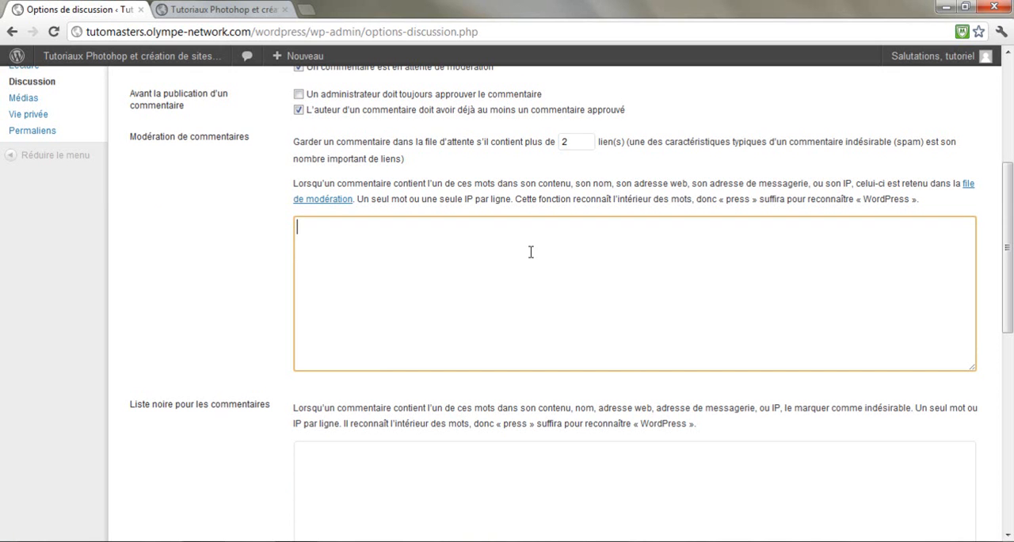
scroll(388, 281, "down", 1)
left_click(432, 370)
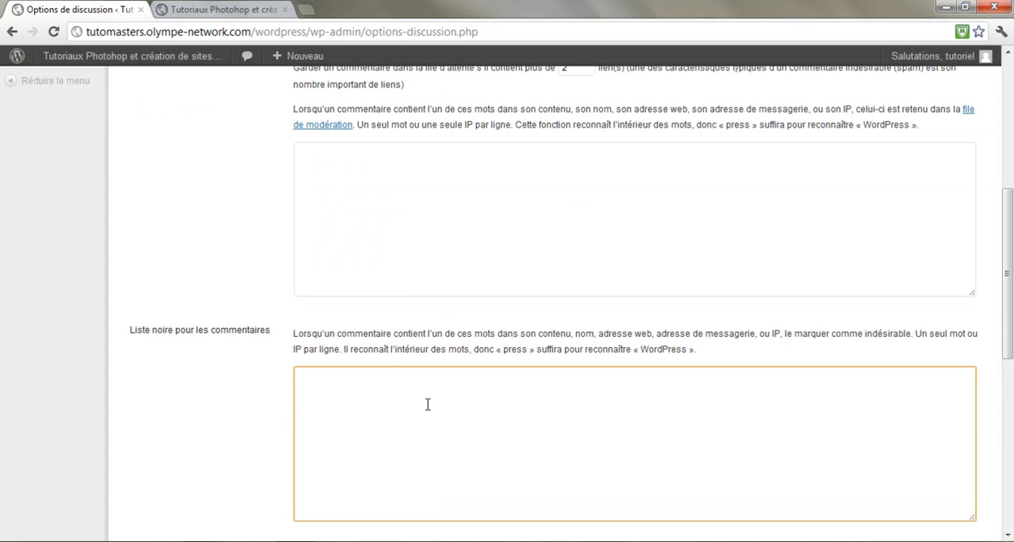
scroll(389, 394, "down", 2)
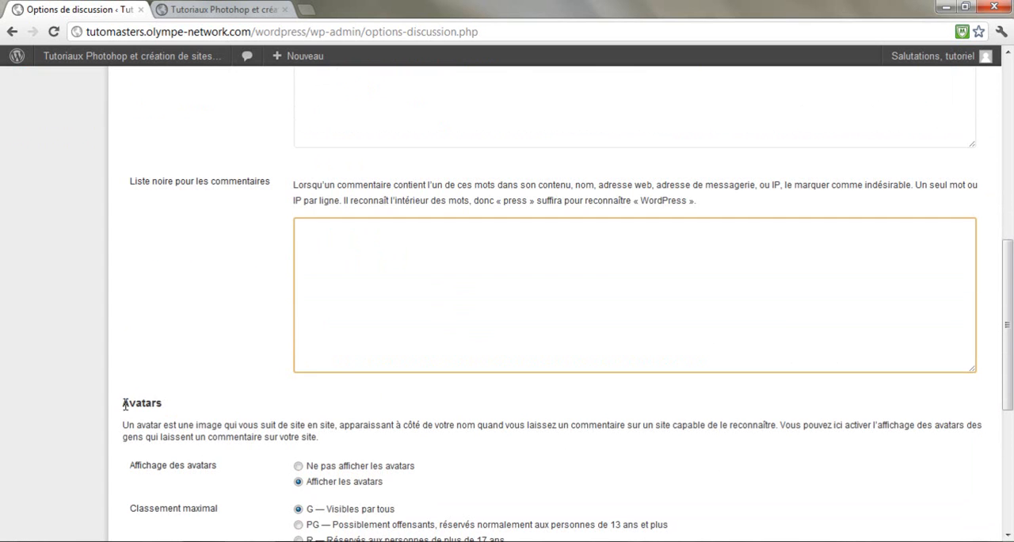
scroll(197, 387, "down", 1)
scroll(230, 350, "down", 1)
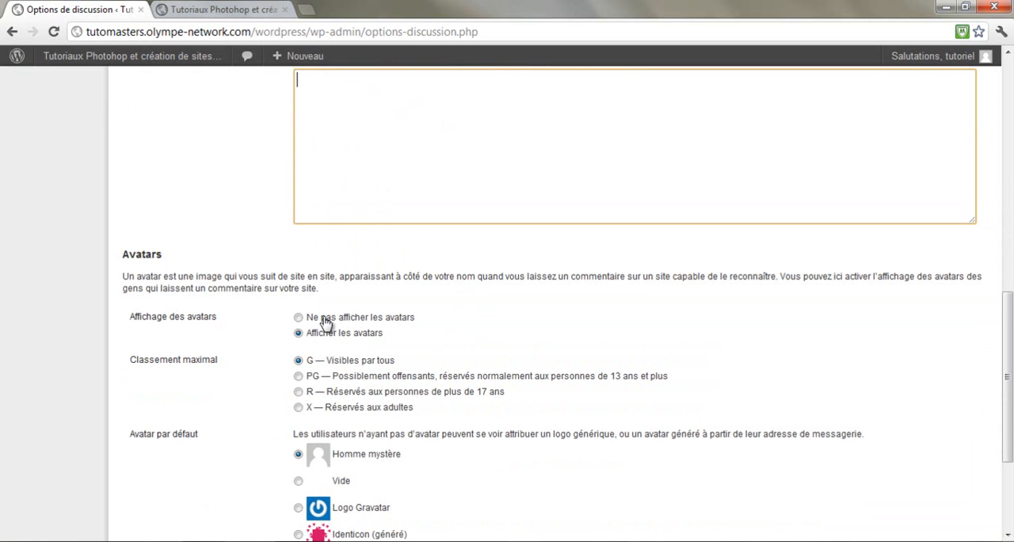
scroll(467, 323, "down", 1)
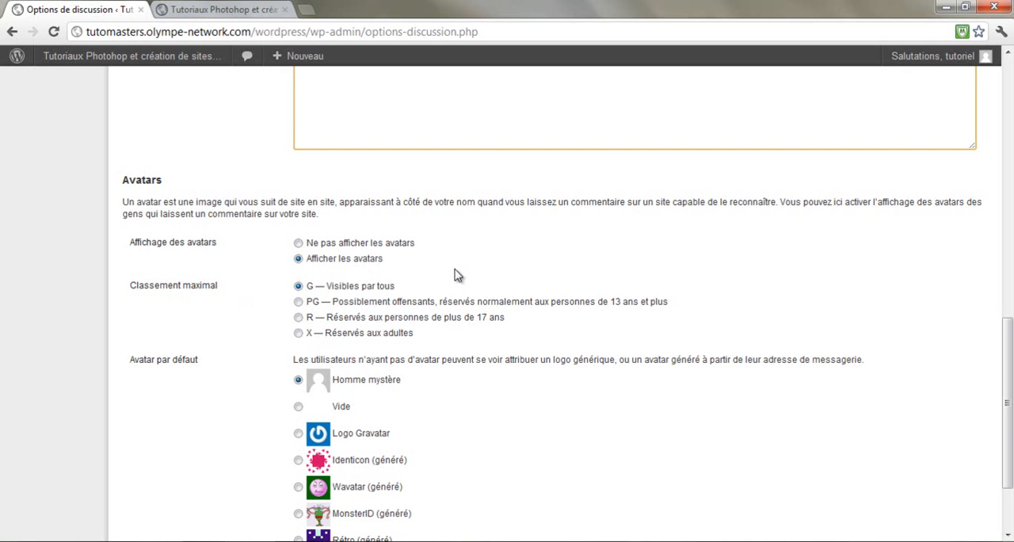
scroll(208, 290, "down", 1)
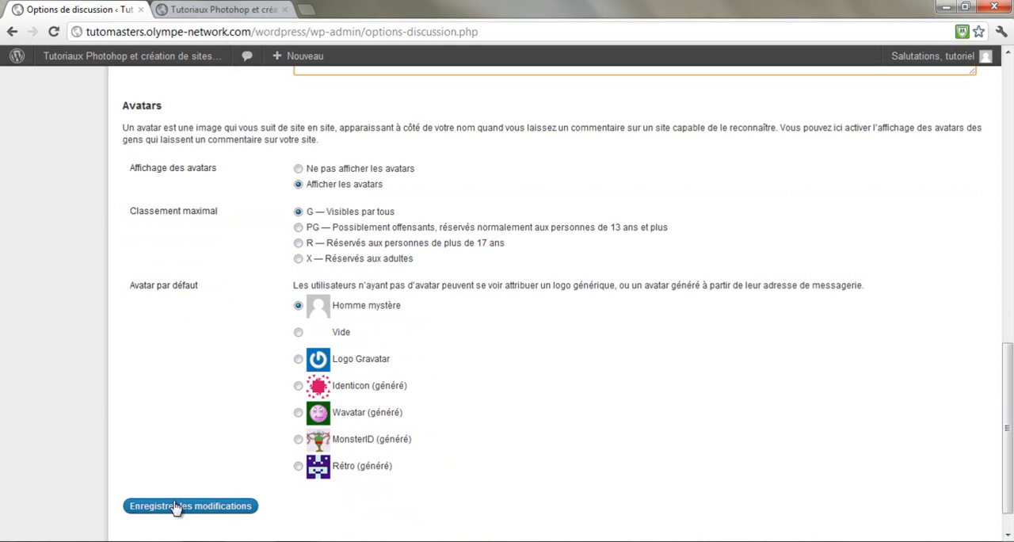
Open the media settings and examine the maximum widths and heights for medium and large images
scroll(61, 306, "up", 8)
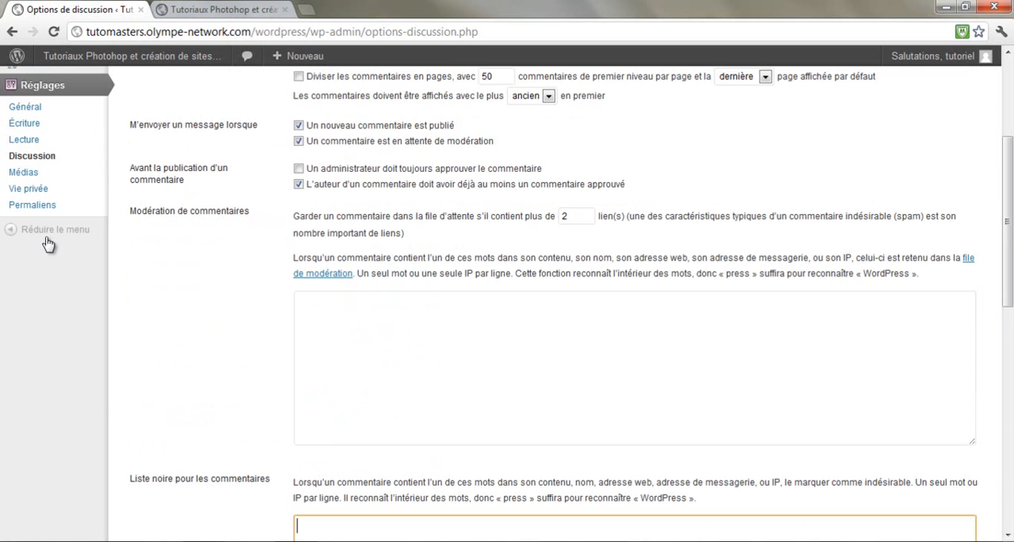
left_click(25, 172)
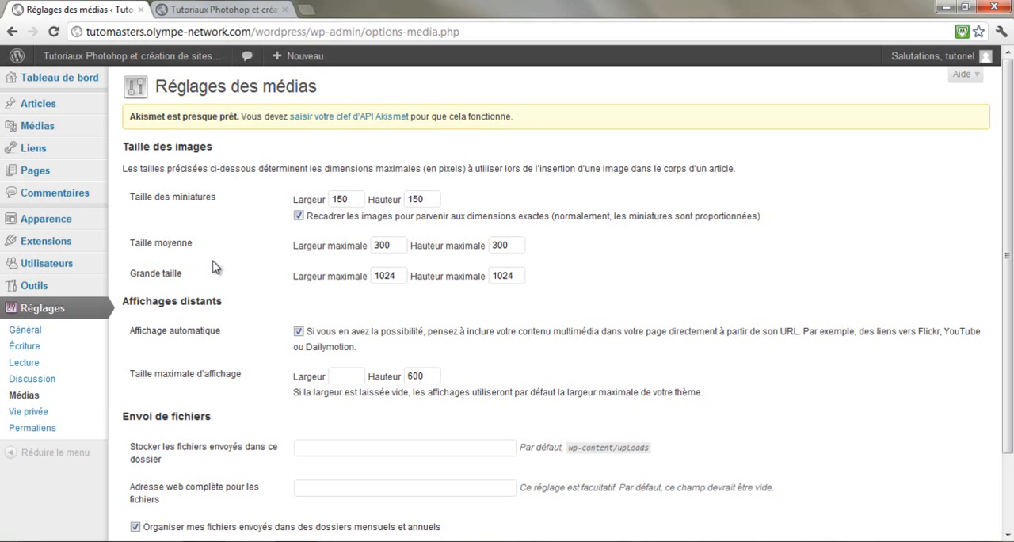
left_click_drag(393, 249, 352, 252)
double_click(515, 247)
left_click_drag(396, 275, 360, 279)
double_click(520, 276)
left_click(618, 275)
Examine the remote display options and the upload folder and file web address fields of the media settings
scroll(231, 249, "down", 2)
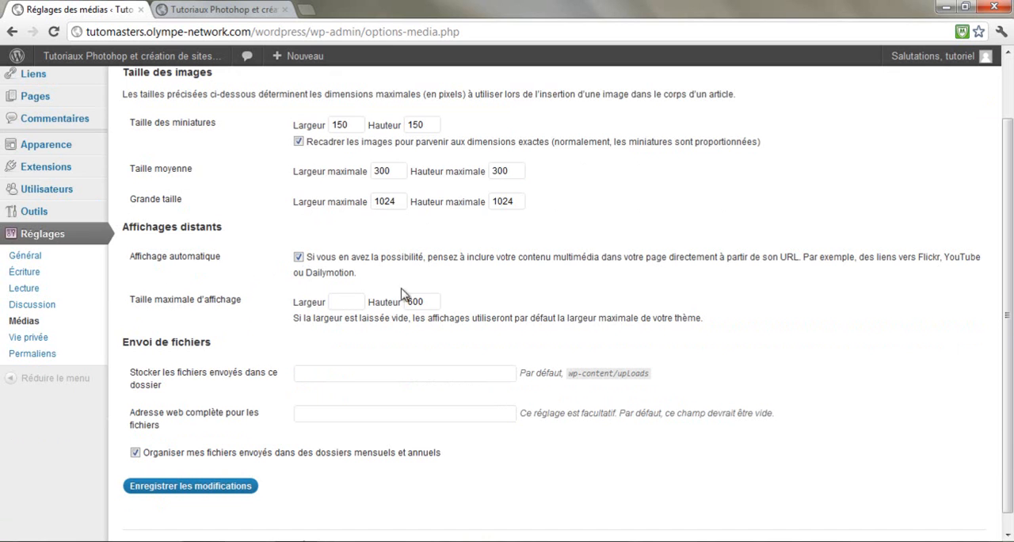
scroll(239, 334, "down", 1)
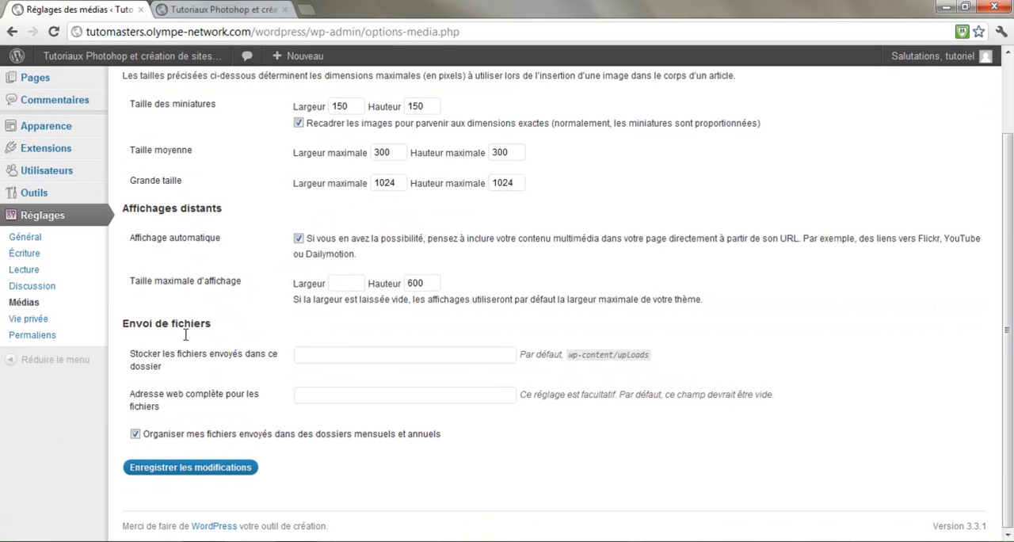
left_click(339, 355)
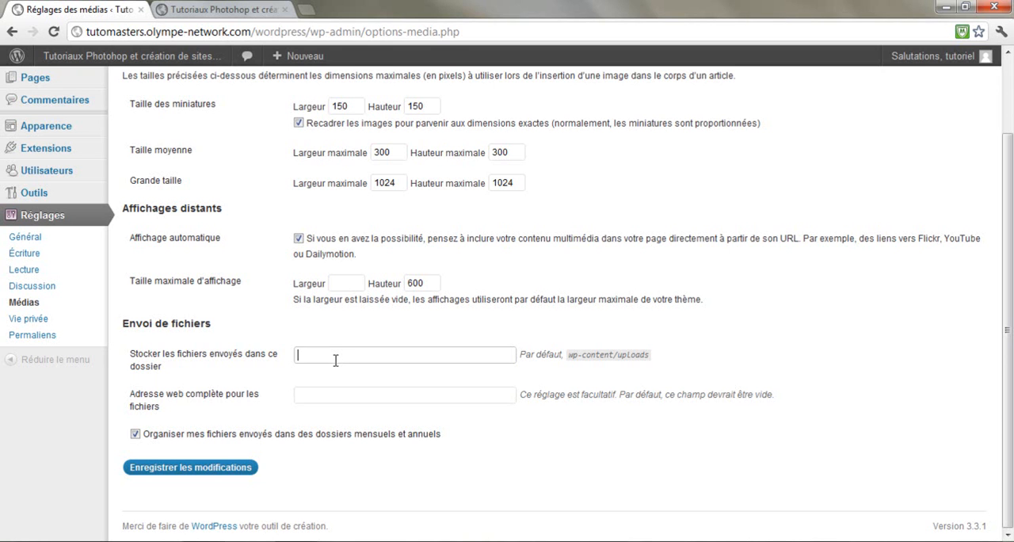
left_click_drag(571, 355, 671, 359)
left_click(671, 359)
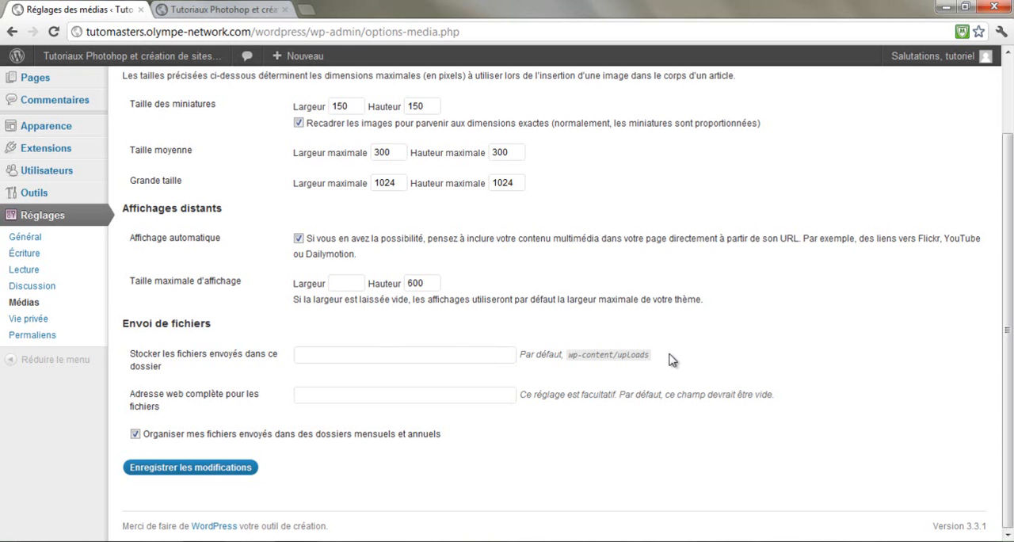
left_click(330, 394)
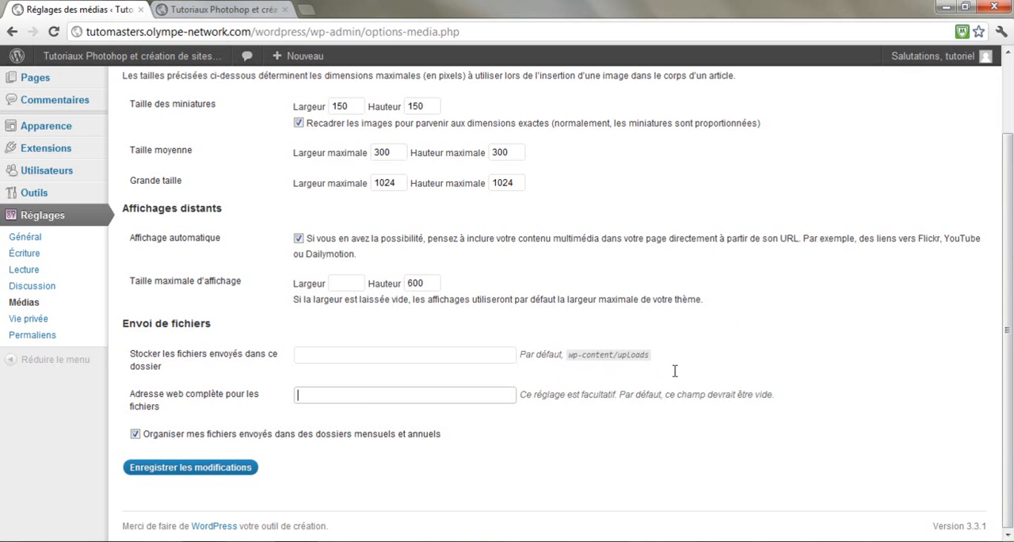
Open the privacy settings
left_click(43, 324)
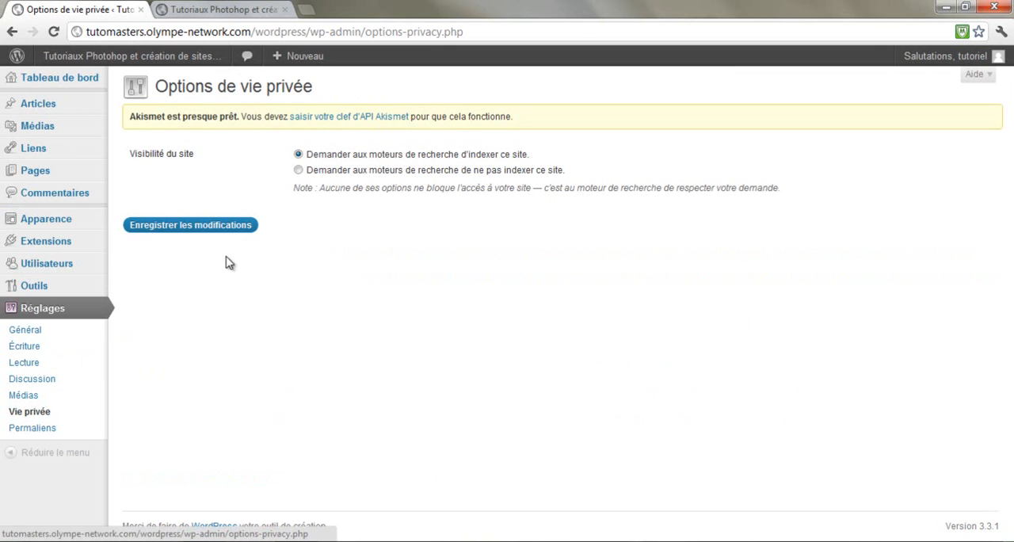
Keep the site visibility set to search engine indexing and open the permalink settings
left_click(335, 172)
left_click(333, 157)
left_click(35, 432)
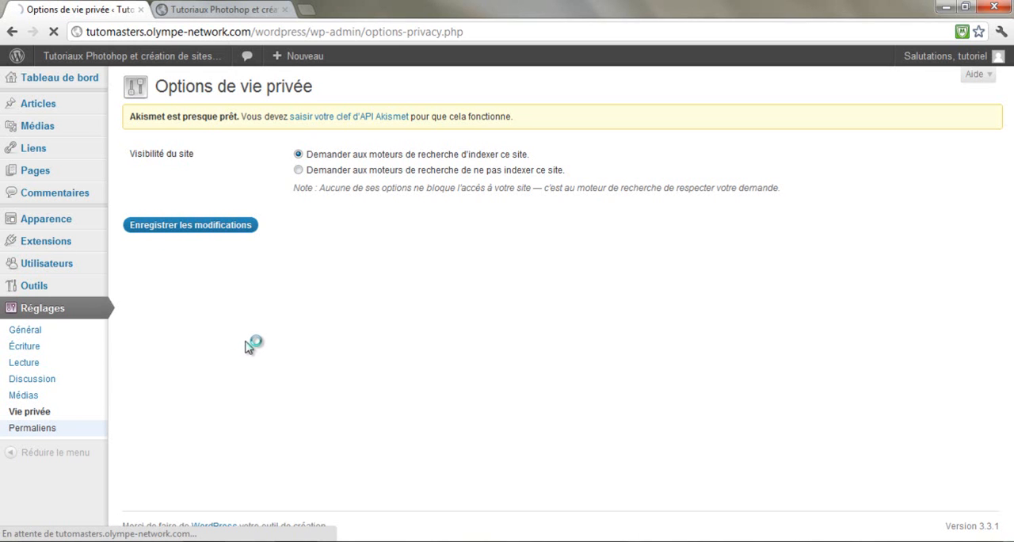
left_click(63, 434)
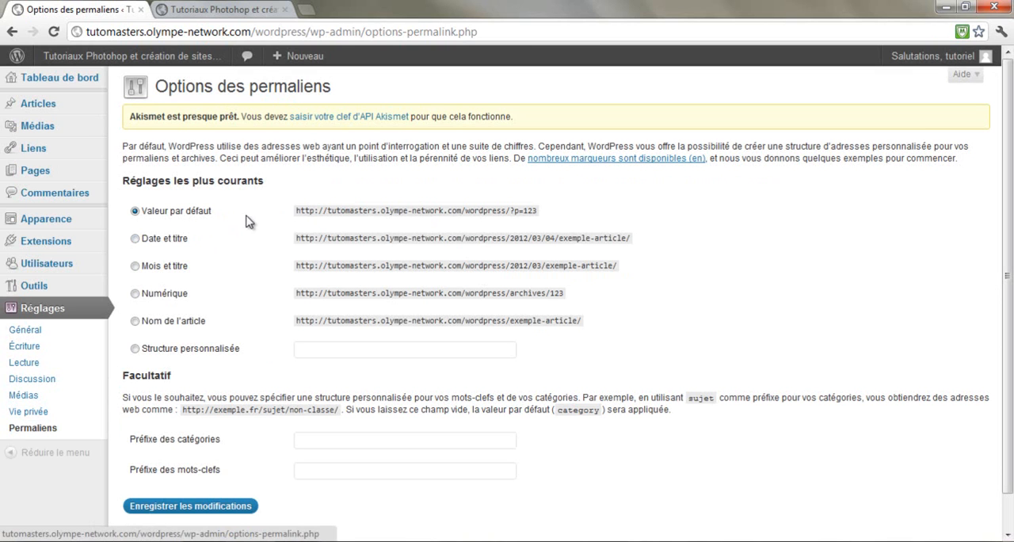
Examine the example web address of the default permalink structure
left_click_drag(300, 211, 568, 216)
left_click(588, 211)
left_click_drag(295, 211, 555, 211)
left_click(517, 210)
left_click(553, 215)
left_click_drag(546, 210, 293, 213)
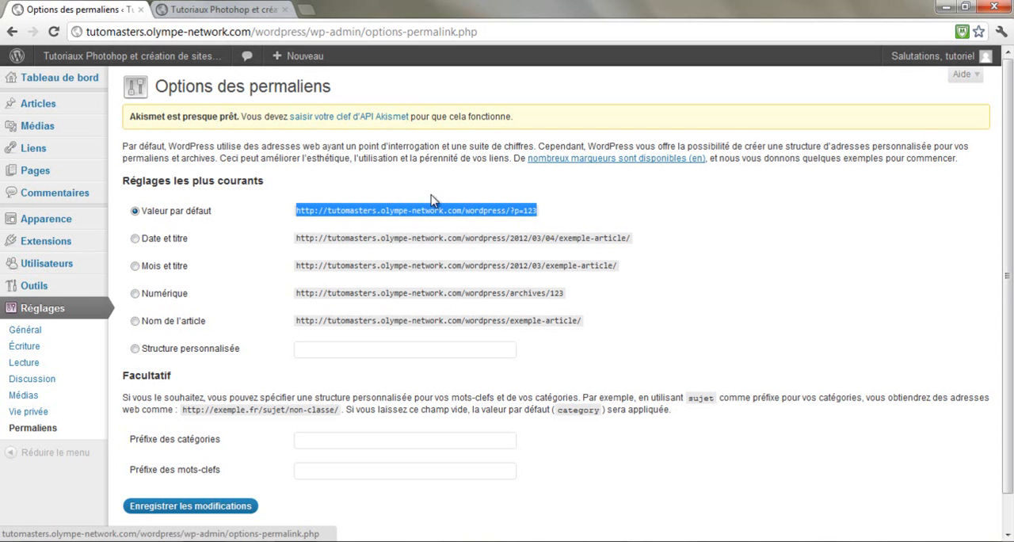
left_click(521, 194)
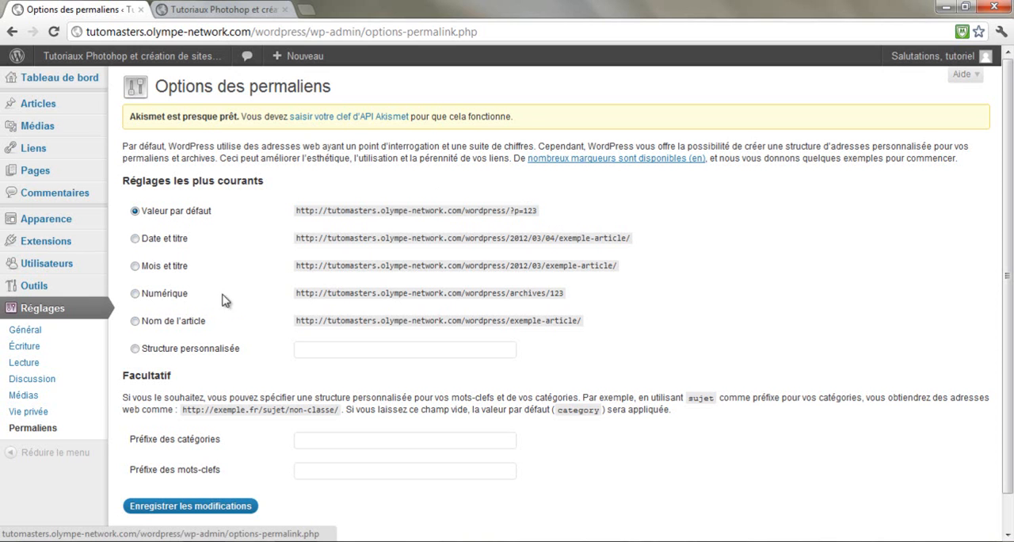
Try the "Nom de l'article" permalink structure, compare it with the default one and examine the article name in its example address
left_click(134, 321)
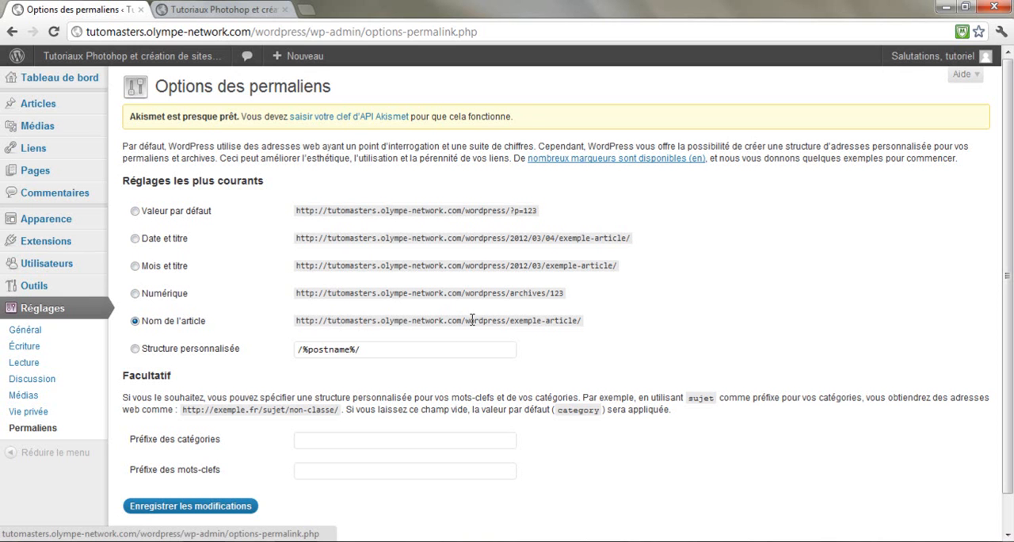
left_click_drag(509, 320, 579, 318)
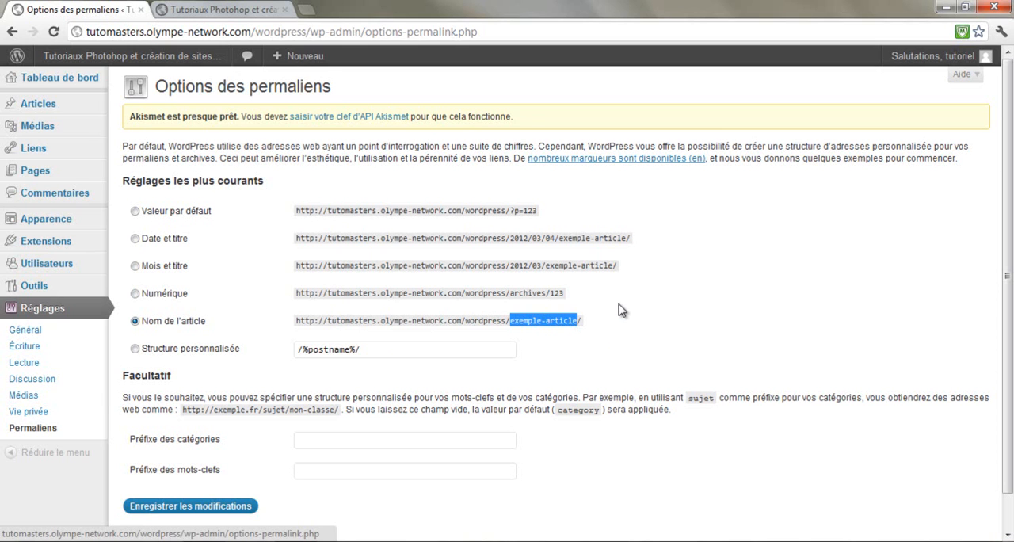
left_click(135, 211)
left_click(134, 321)
left_click(457, 322)
left_click_drag(510, 320, 627, 331)
Try the "Mois et titre" permalink structure and examine the article name in its example address
left_click(134, 266)
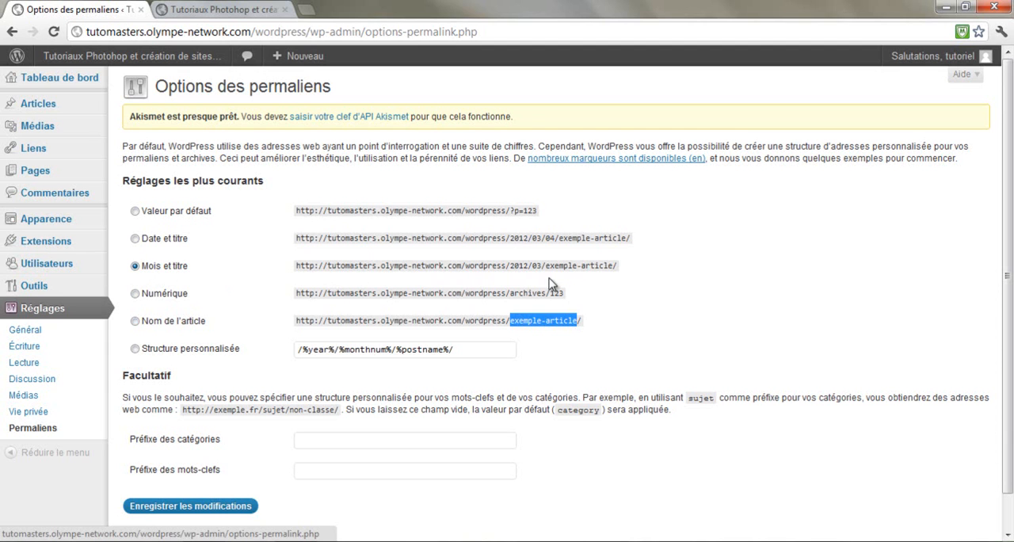
left_click(530, 264)
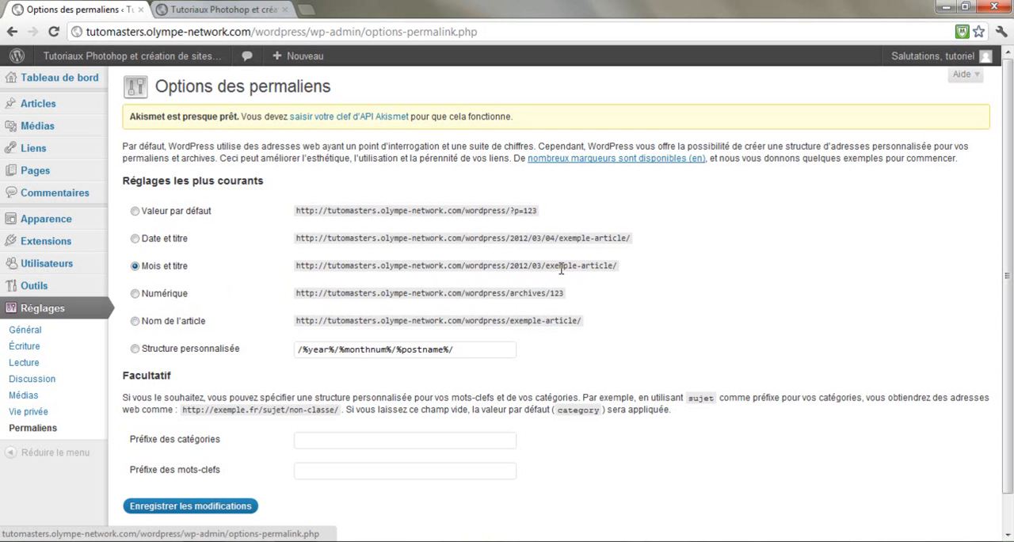
left_click_drag(555, 264, 617, 275)
left_click(162, 269)
Choose the "Date et titre" permalink structure and compare it with the default example address
left_click(170, 242)
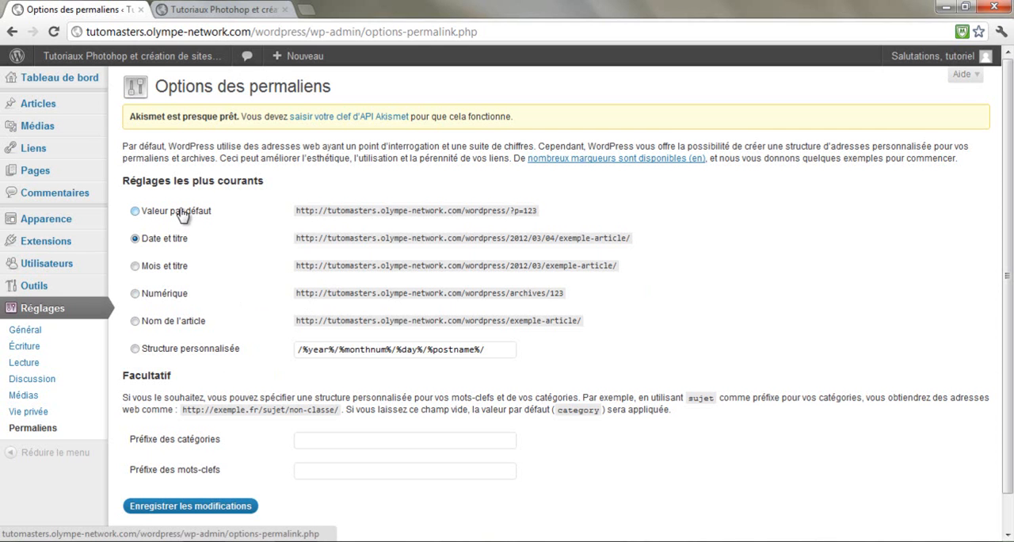
left_click_drag(298, 210, 607, 214)
left_click(607, 214)
Examine the explanation of the optional category and keyword prefixes, including the example address and the default category value
scroll(452, 235, "down", 1)
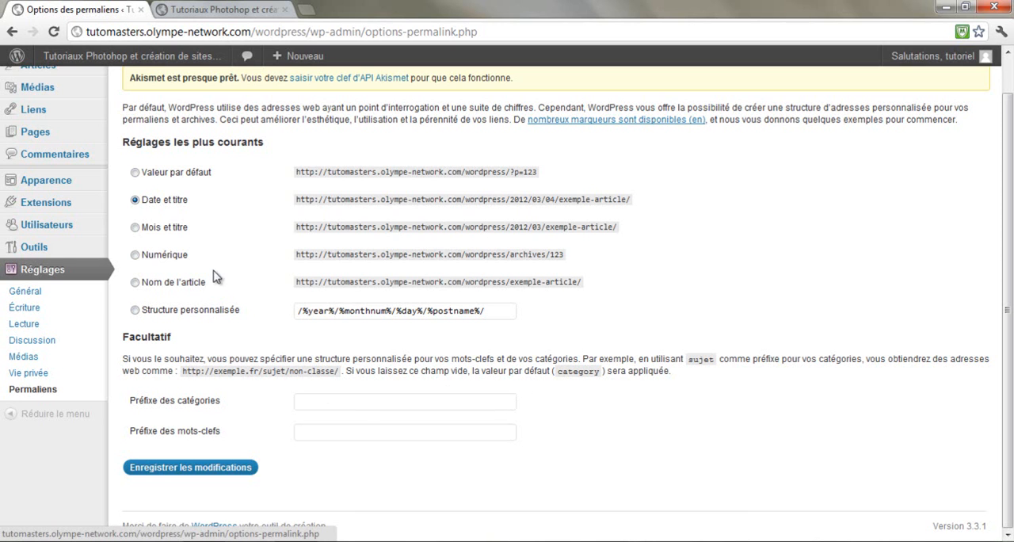
double_click(294, 369)
left_click_drag(298, 366, 334, 367)
left_click(336, 384)
left_click_drag(601, 370, 556, 371)
left_click(298, 373)
left_click_drag(311, 370, 353, 368)
left_click(376, 362)
left_click_drag(598, 377, 557, 371)
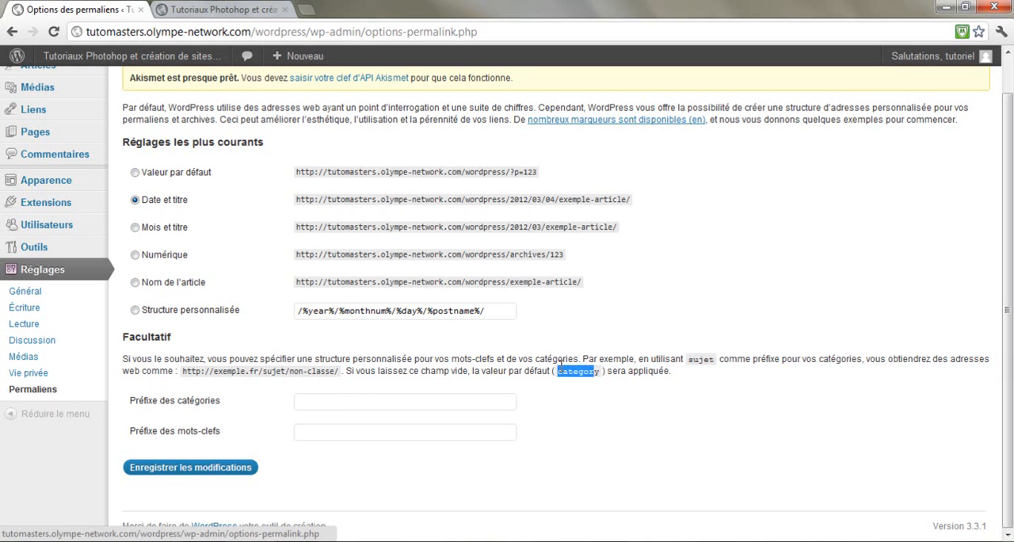
Enter category-voiture as the category prefix
left_click(429, 409)
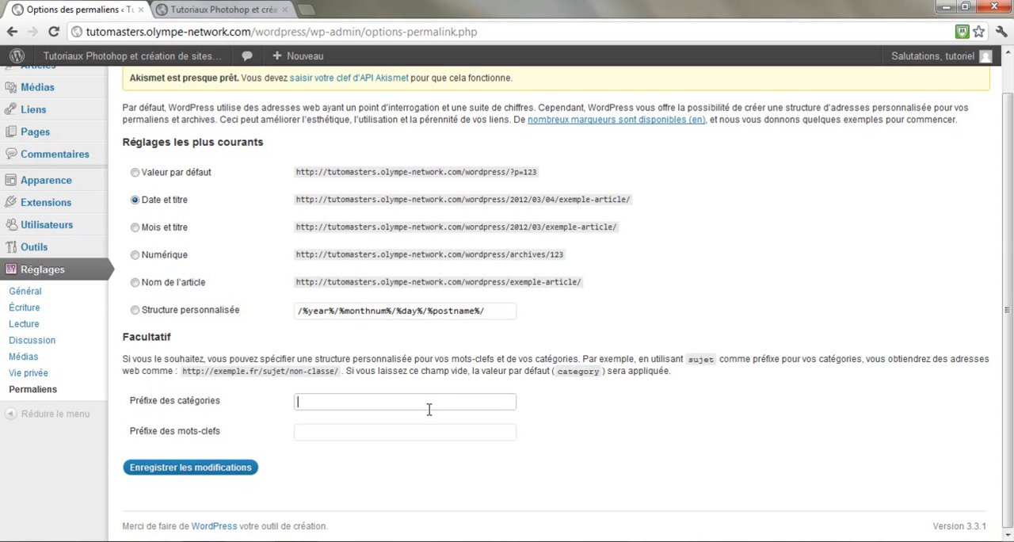
type("category-voiture")
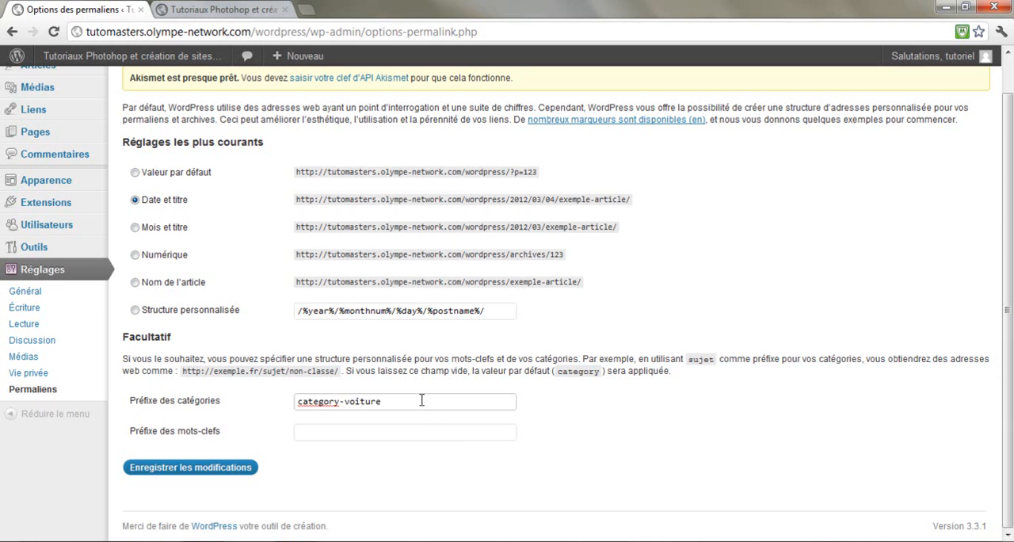
Clear the category prefix and save the permalink settings
left_click_drag(423, 400, 172, 406)
key("BackSpace")
left_click(195, 467)
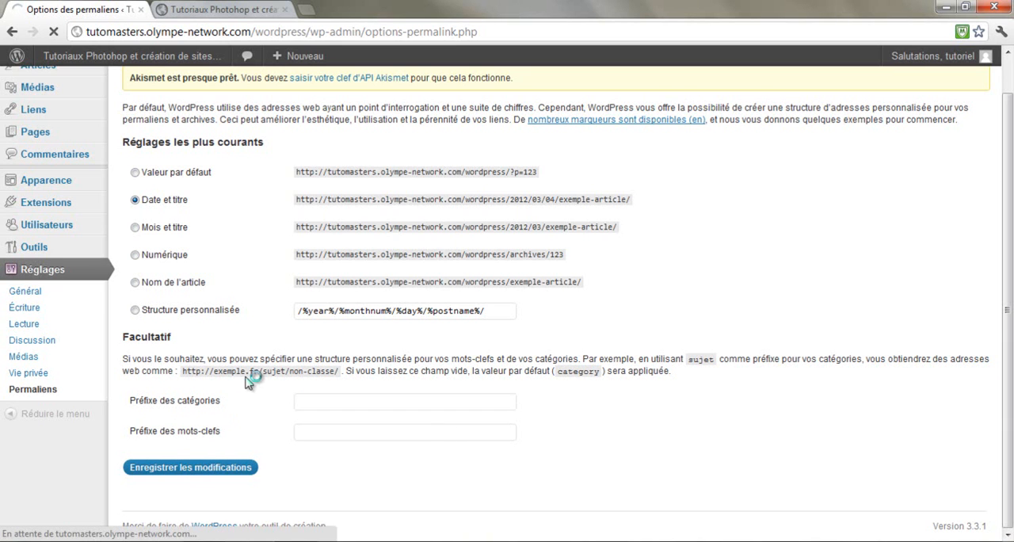